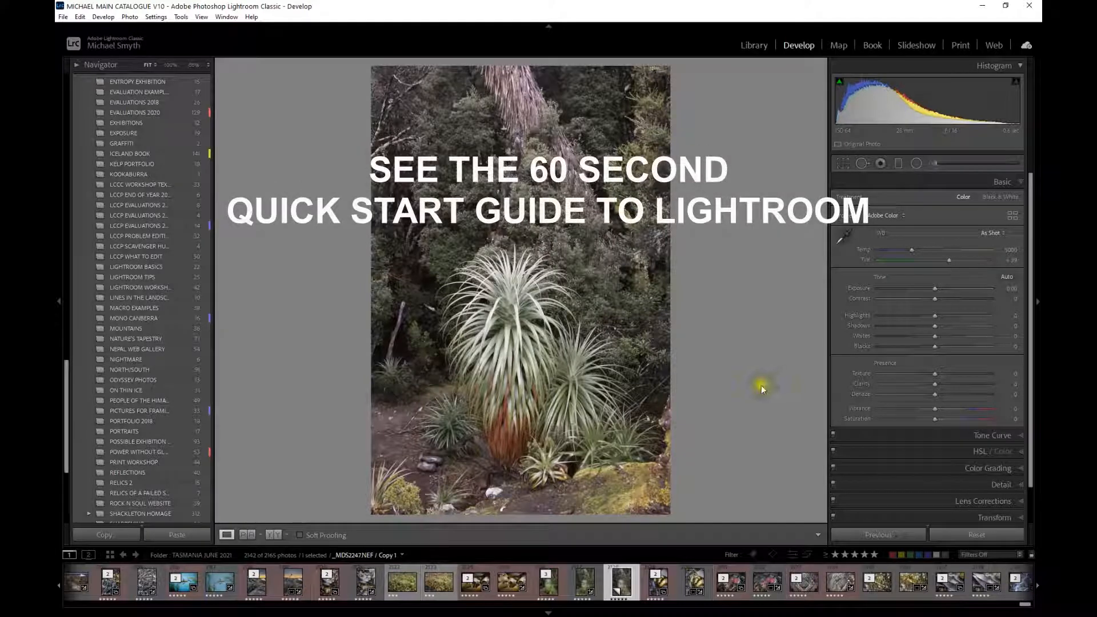
Compare the adjusted raw photo with its unedited virtual copy and the finished PANDANUS GROUP_MDS2247.psd version.
{"action": "left_click", "coordinate": [580, 588]}
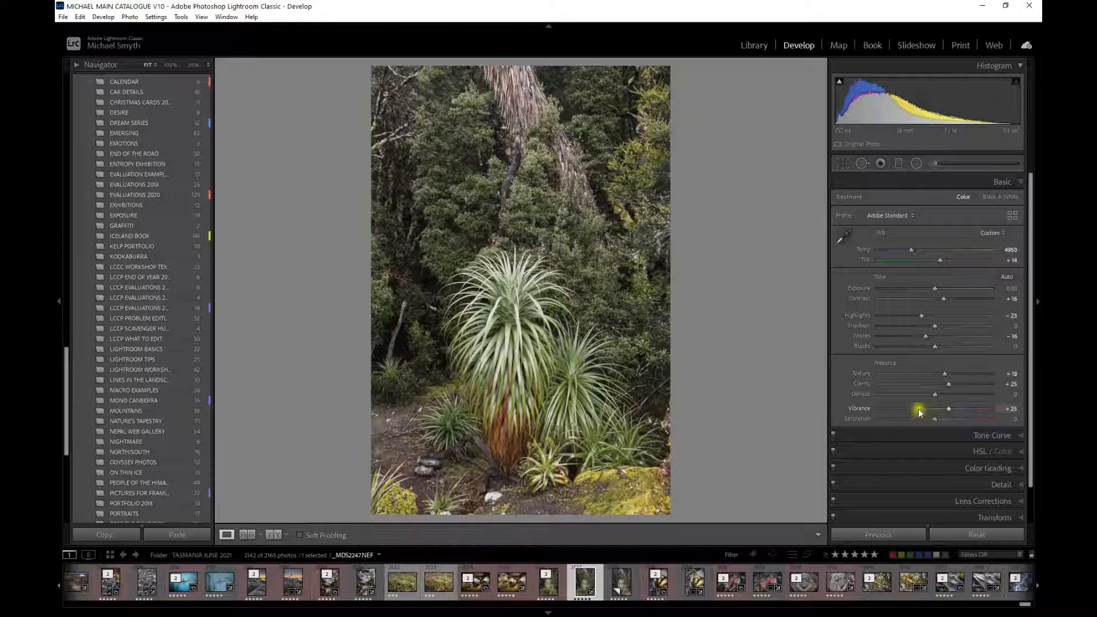
{"action": "left_click", "coordinate": [623, 587]}
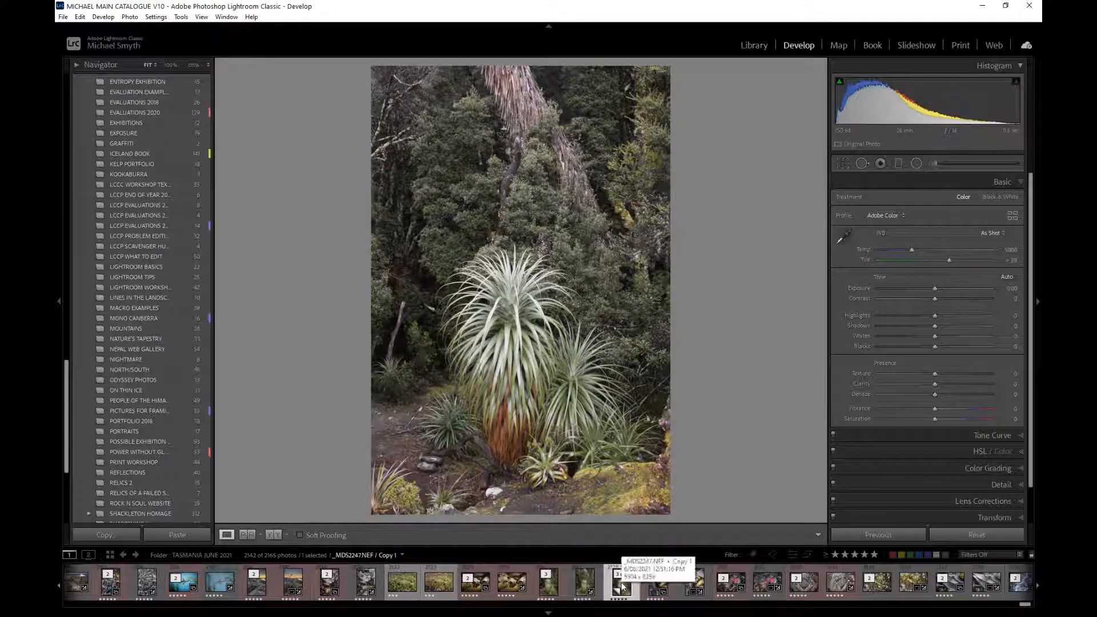
{"action": "left_click", "coordinate": [585, 588]}
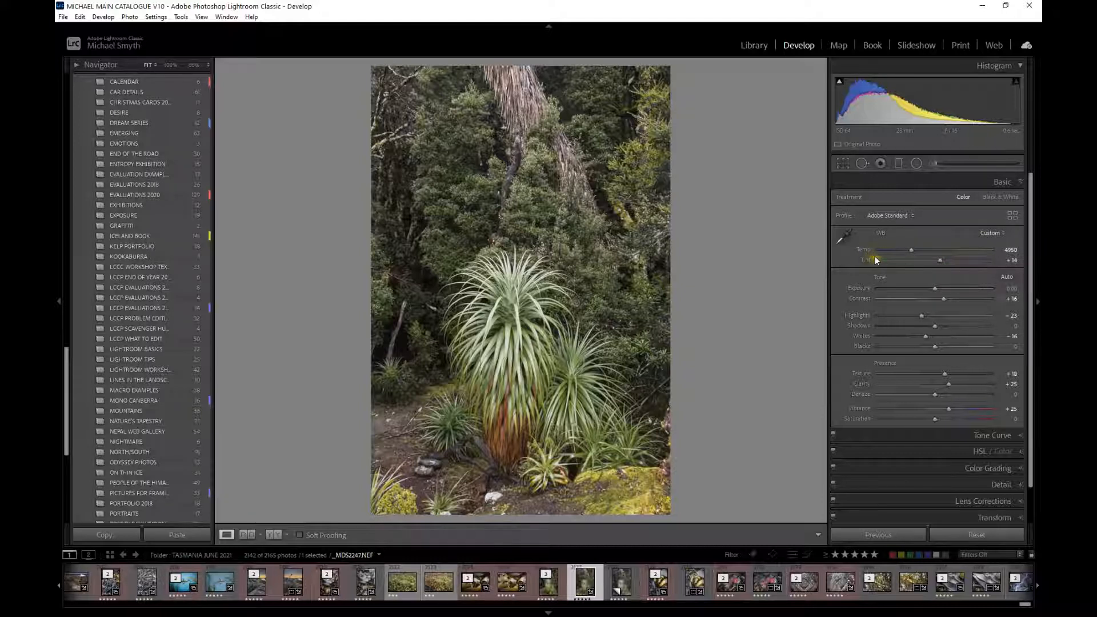
{"action": "left_click", "coordinate": [548, 583]}
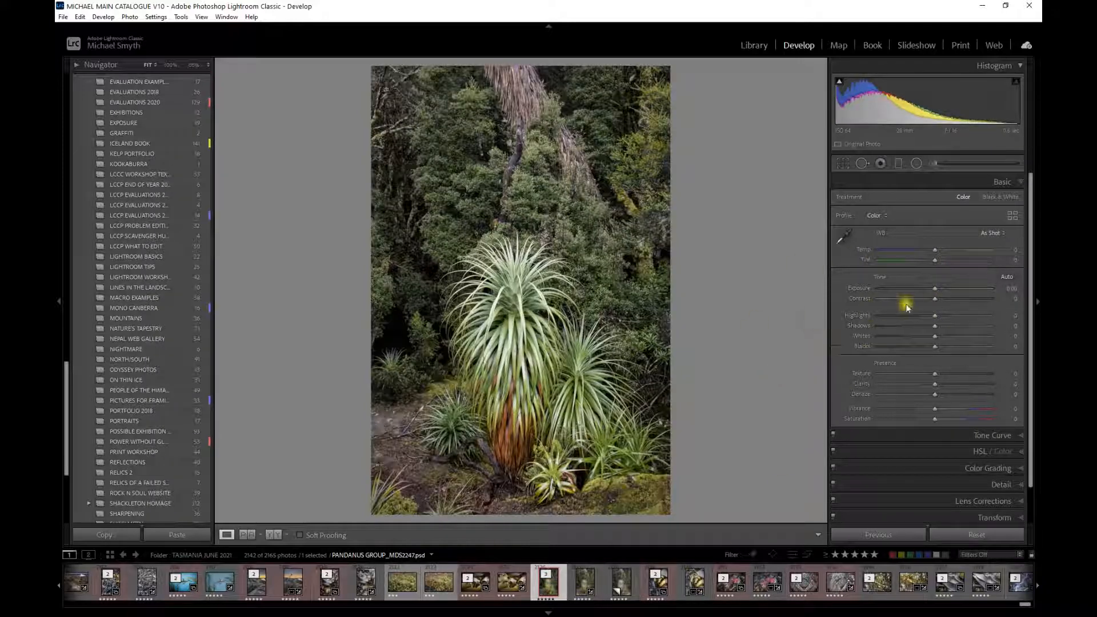
{"action": "left_click", "coordinate": [585, 583]}
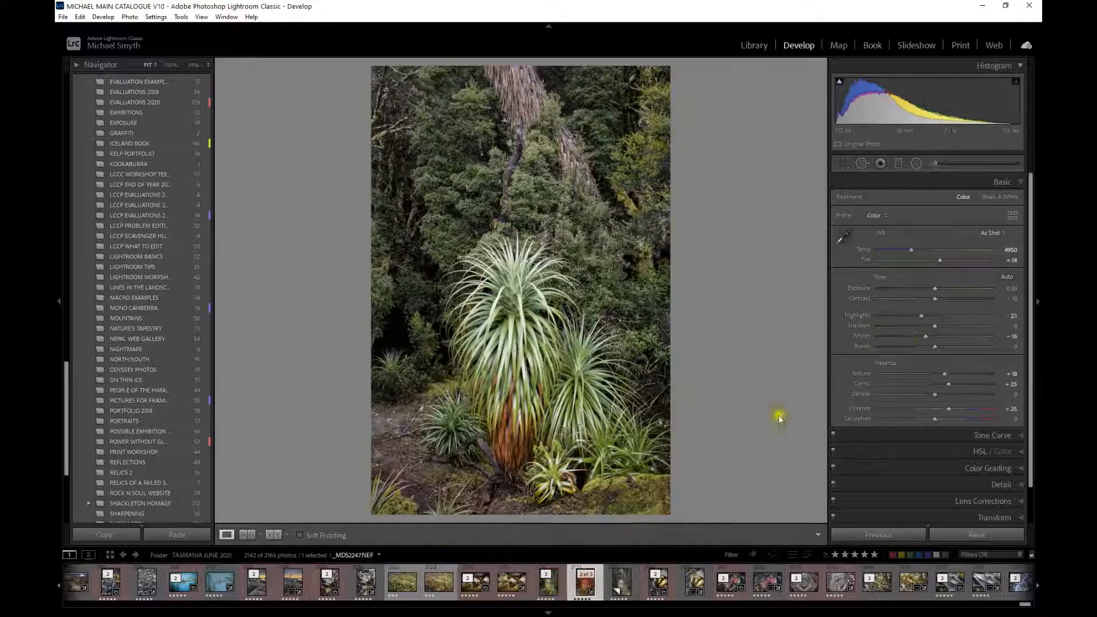
{"action": "left_click", "coordinate": [622, 587]}
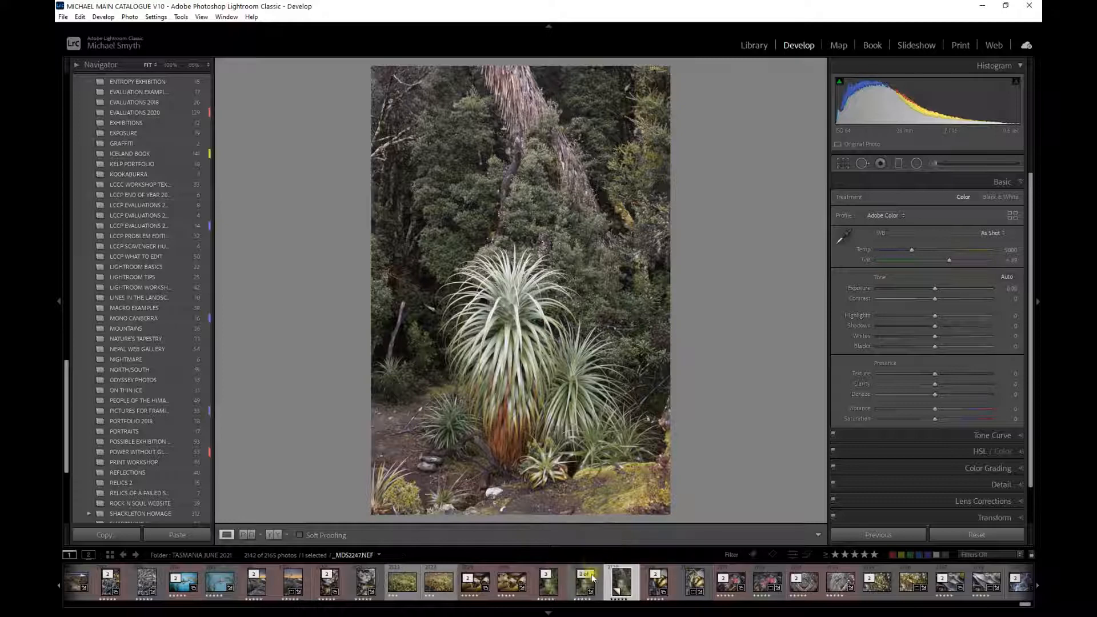
{"action": "left_click", "coordinate": [584, 589]}
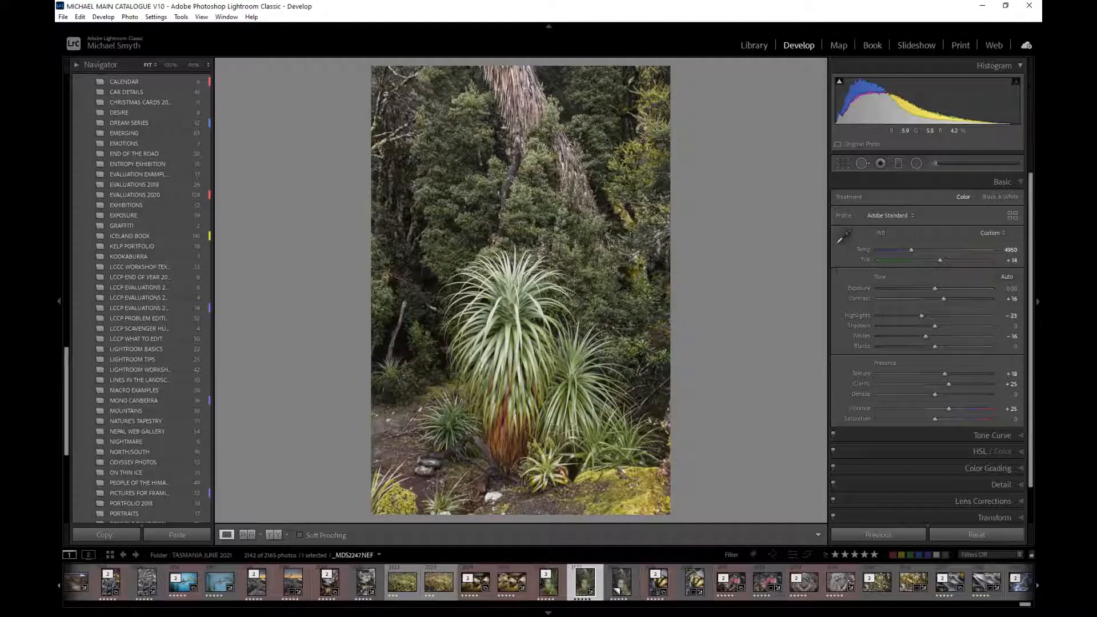
Review the adjusted raw photo's Detail sharpening and noise reduction settings and its Lens Corrections profile settings.
{"action": "scroll", "coordinate": [886, 428], "scroll_direction": "down", "scroll_amount": 1}
{"action": "scroll", "coordinate": [886, 434], "scroll_direction": "down", "scroll_amount": 1}
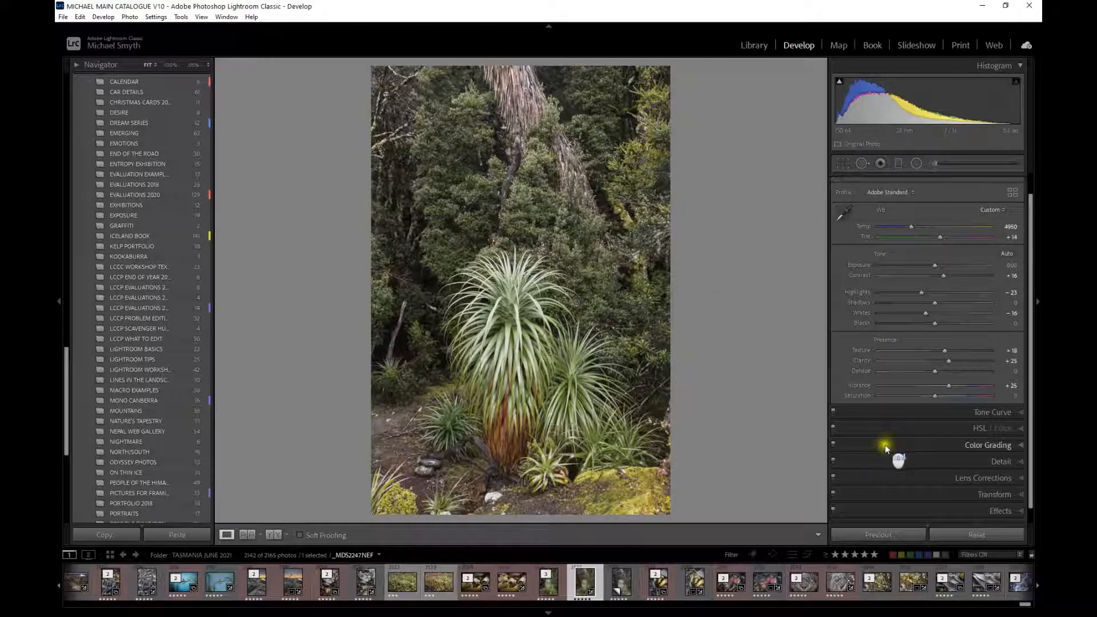
{"action": "left_click", "coordinate": [885, 462]}
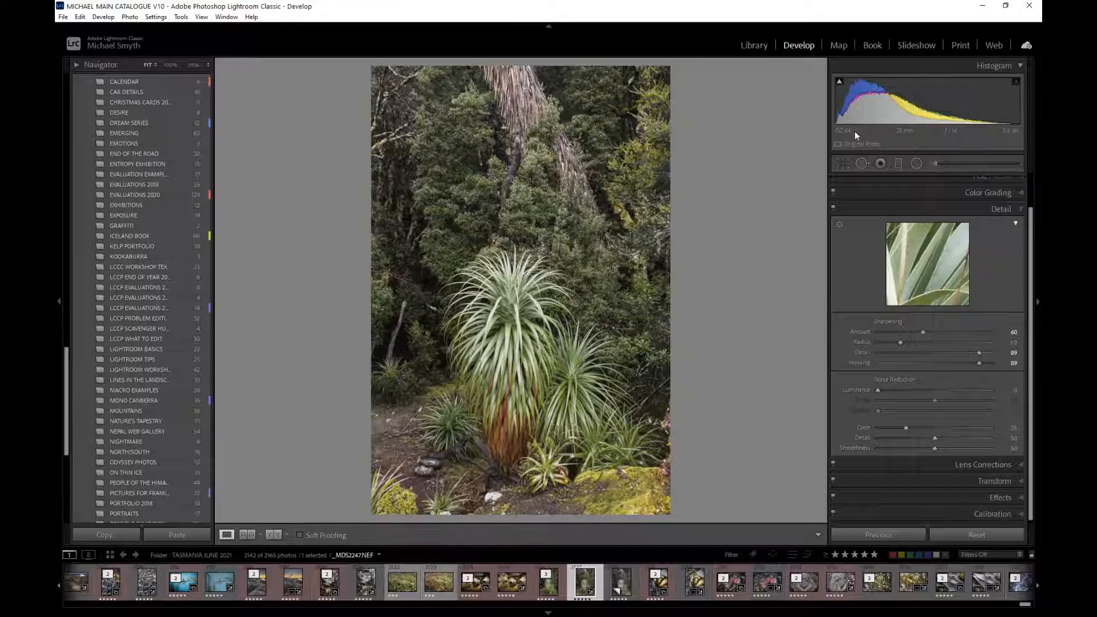
{"action": "left_click", "coordinate": [1010, 143]}
{"action": "left_click", "coordinate": [916, 465]}
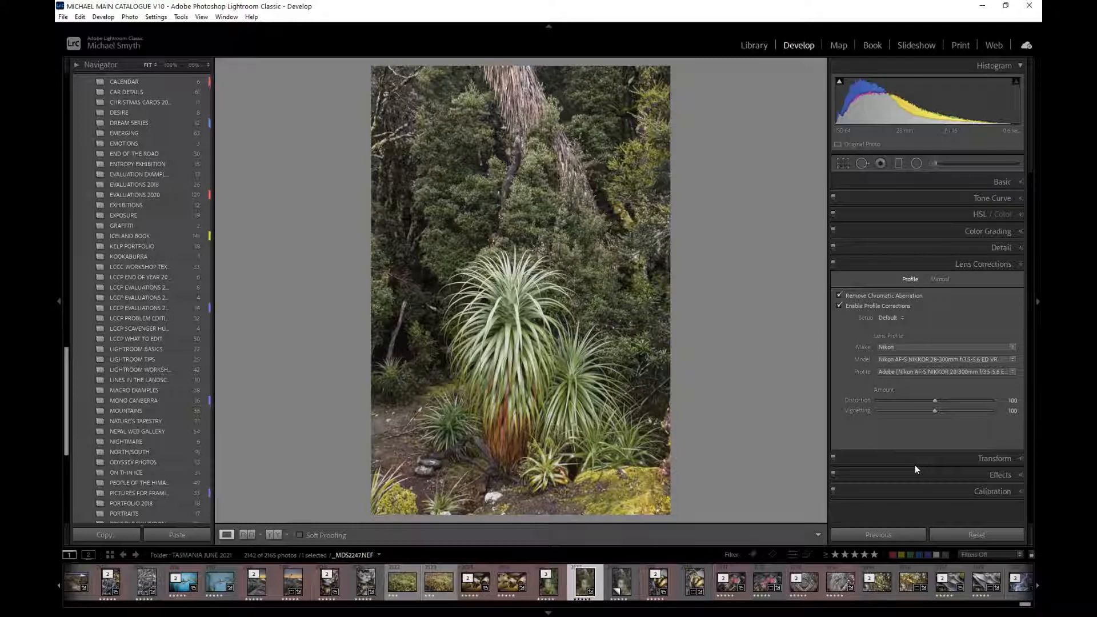
{"action": "left_click", "coordinate": [899, 184]}
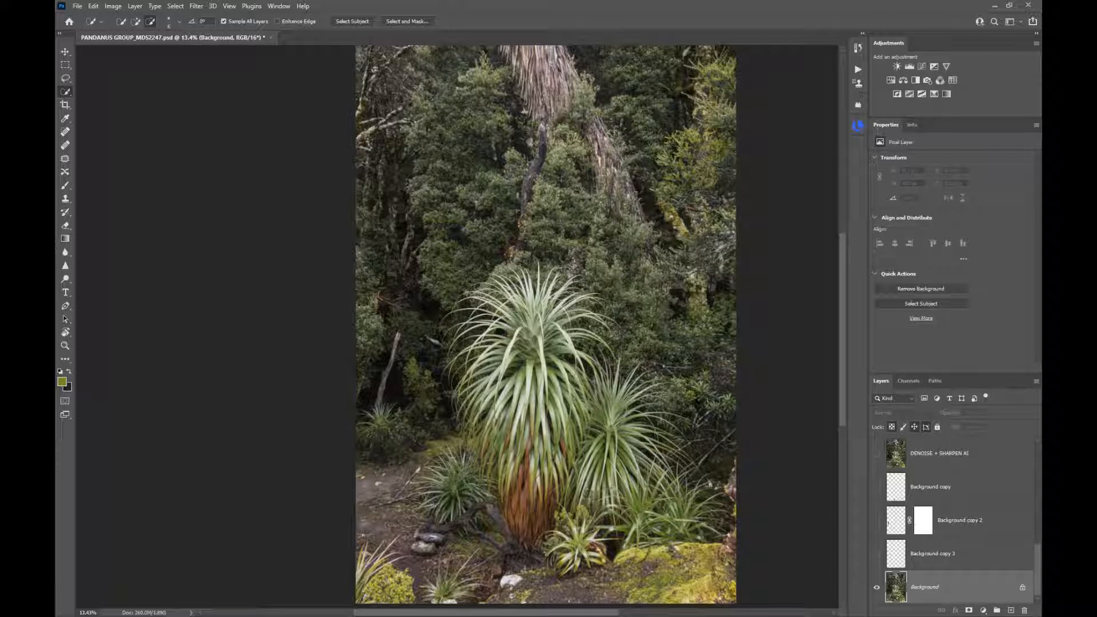
In Photoshop, examine the Background layer of the pandanus image for distracting elements around the plants and foreground.
{"action": "scroll", "coordinate": [452, 566], "scroll_direction": "up", "scroll_amount": 5}
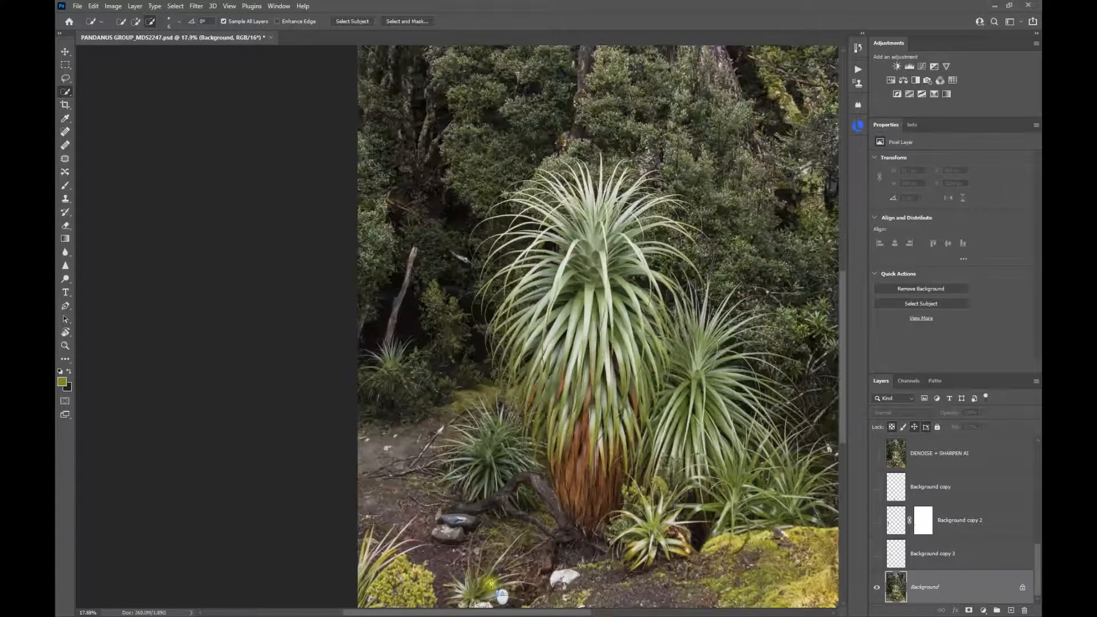
{"action": "scroll", "coordinate": [579, 535], "scroll_direction": "down", "scroll_amount": 2}
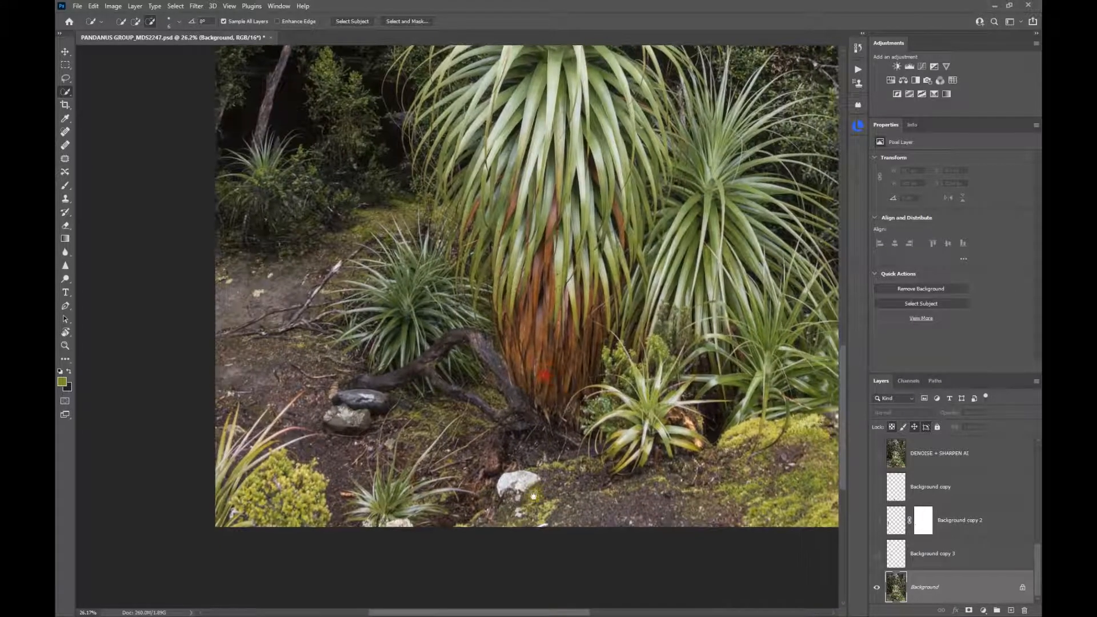
{"action": "left_click_drag", "start_coordinate": [309, 249], "coordinate": [363, 385]}
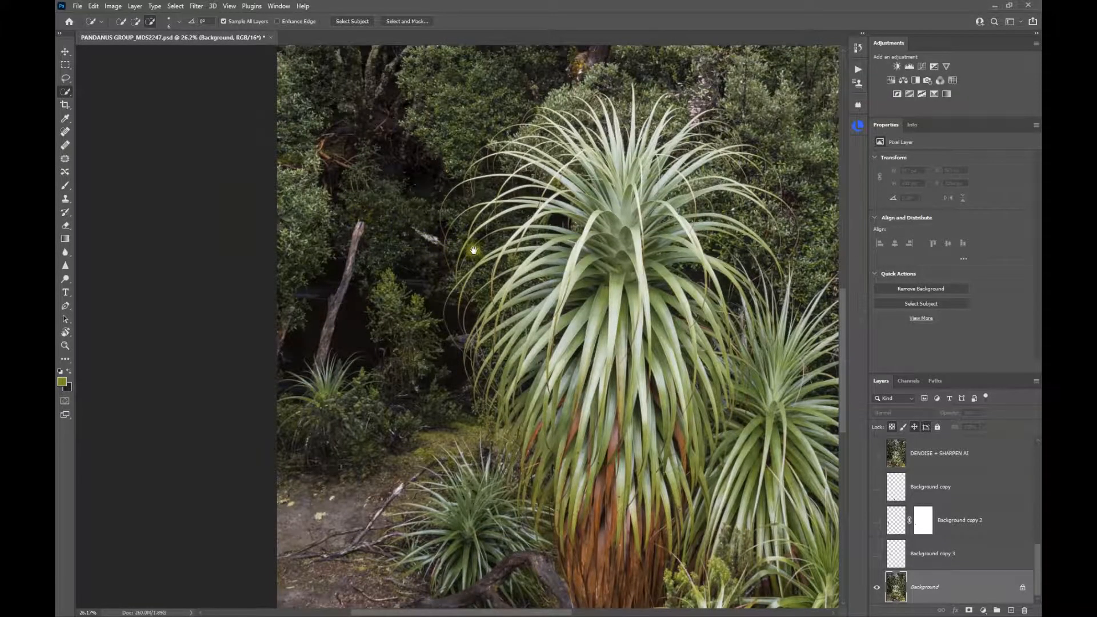
{"action": "scroll", "coordinate": [510, 332], "scroll_direction": "down", "scroll_amount": 3}
{"action": "scroll", "coordinate": [492, 349], "scroll_direction": "up", "scroll_amount": 1}
{"action": "scroll", "coordinate": [492, 349], "scroll_direction": "down", "scroll_amount": 1}
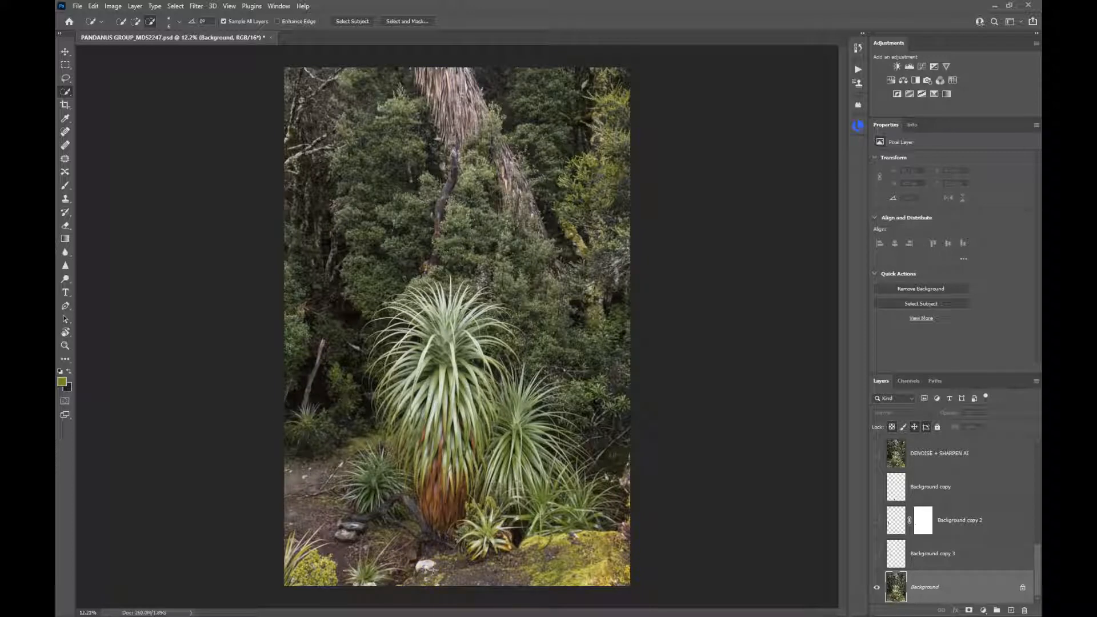
{"action": "scroll", "coordinate": [309, 399], "scroll_direction": "up", "scroll_amount": 1}
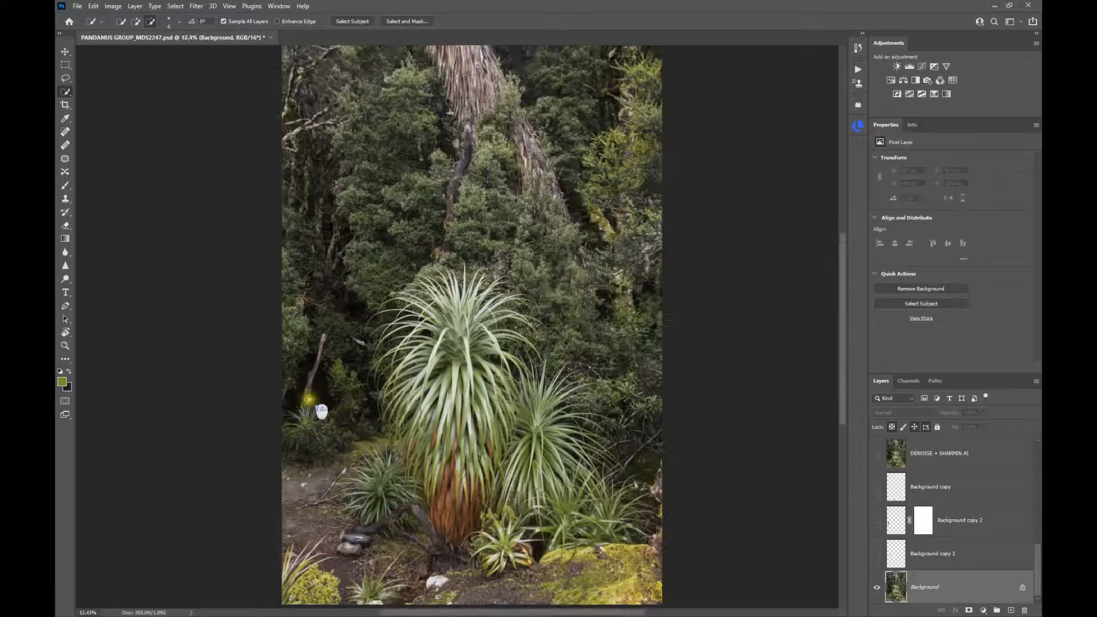
Select the bare leaning trunk behind the small plant with the Quick Selection tool and subtract the stray foliage areas.
{"action": "scroll", "coordinate": [309, 399], "scroll_direction": "up", "scroll_amount": 6}
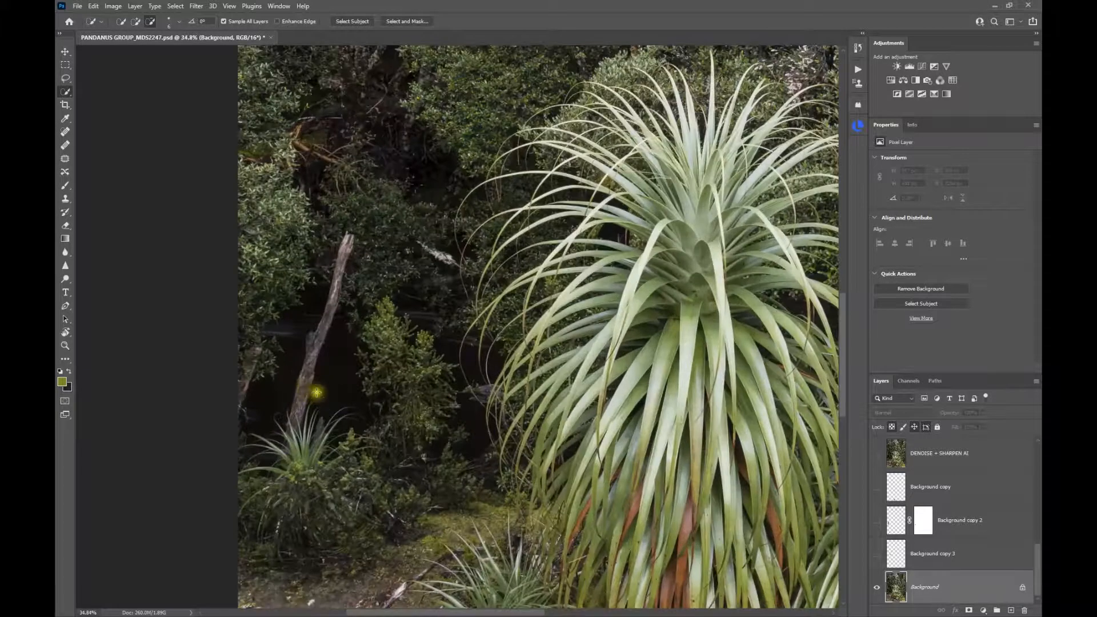
{"action": "scroll", "coordinate": [311, 394], "scroll_direction": "up", "scroll_amount": 1}
{"action": "left_click_drag", "start_coordinate": [363, 387], "coordinate": [432, 376]}
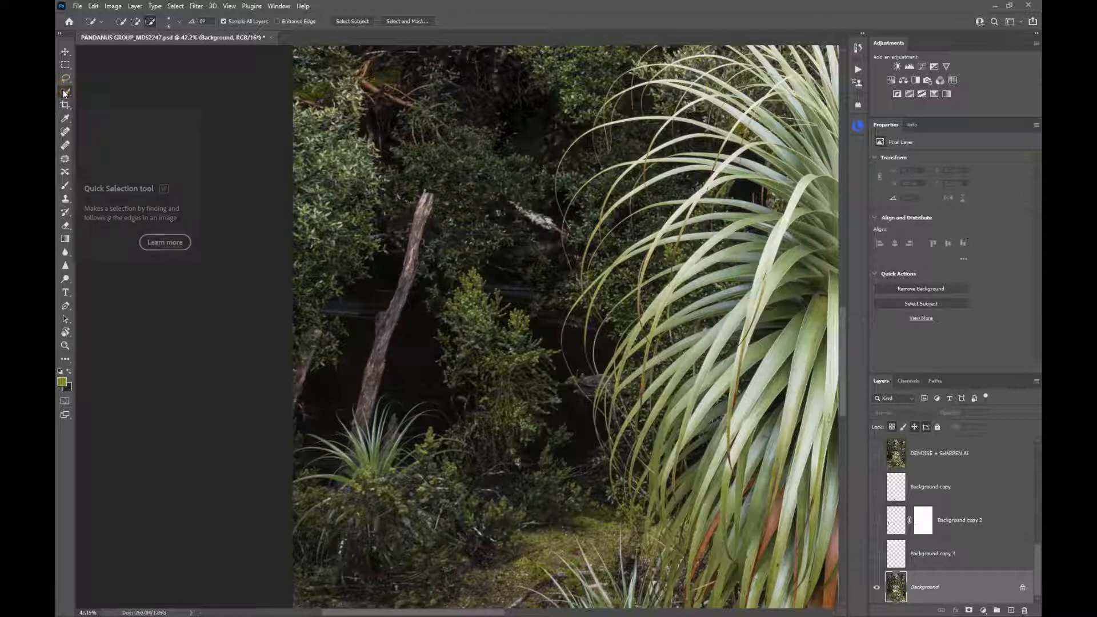
{"action": "left_click", "coordinate": [137, 26]}
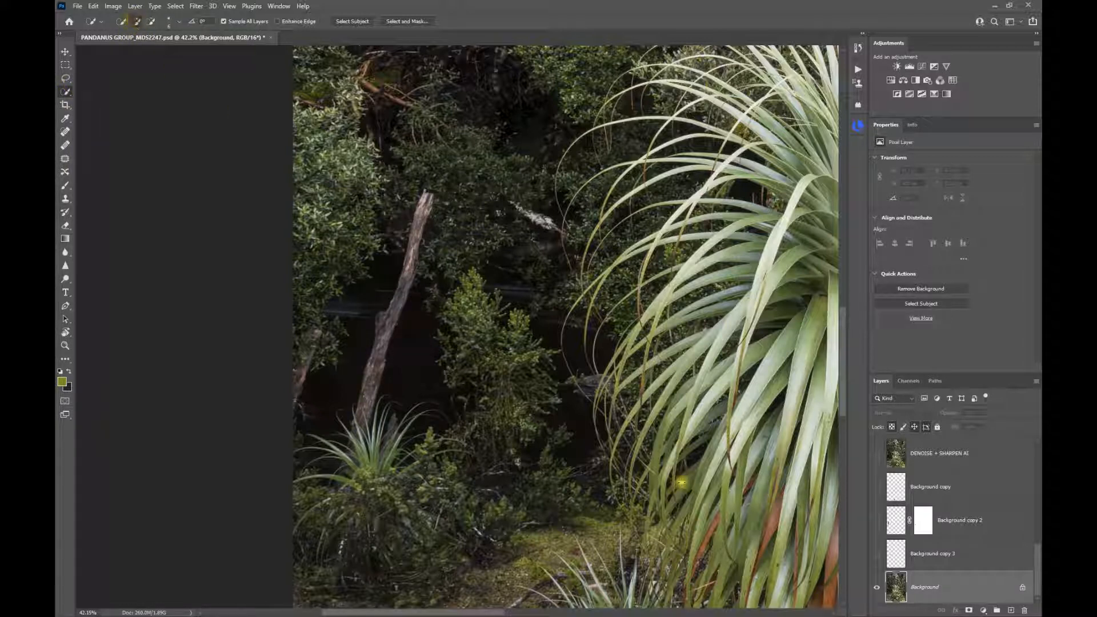
{"action": "left_click", "coordinate": [425, 204]}
{"action": "mouse_move", "coordinate": [425, 204]}
{"action": "left_mouse_down"}
{"action": "mouse_move", "coordinate": [429, 245]}
{"action": "mouse_move", "coordinate": [352, 446]}
{"action": "mouse_move", "coordinate": [379, 344]}
{"action": "left_mouse_up"}
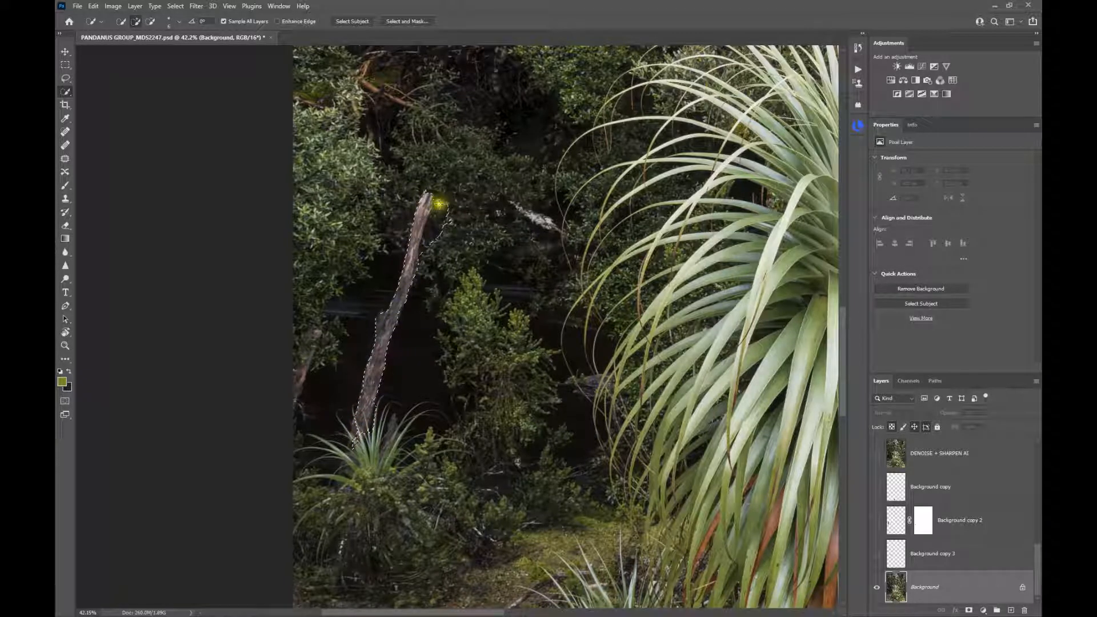
{"action": "left_click", "coordinate": [150, 22]}
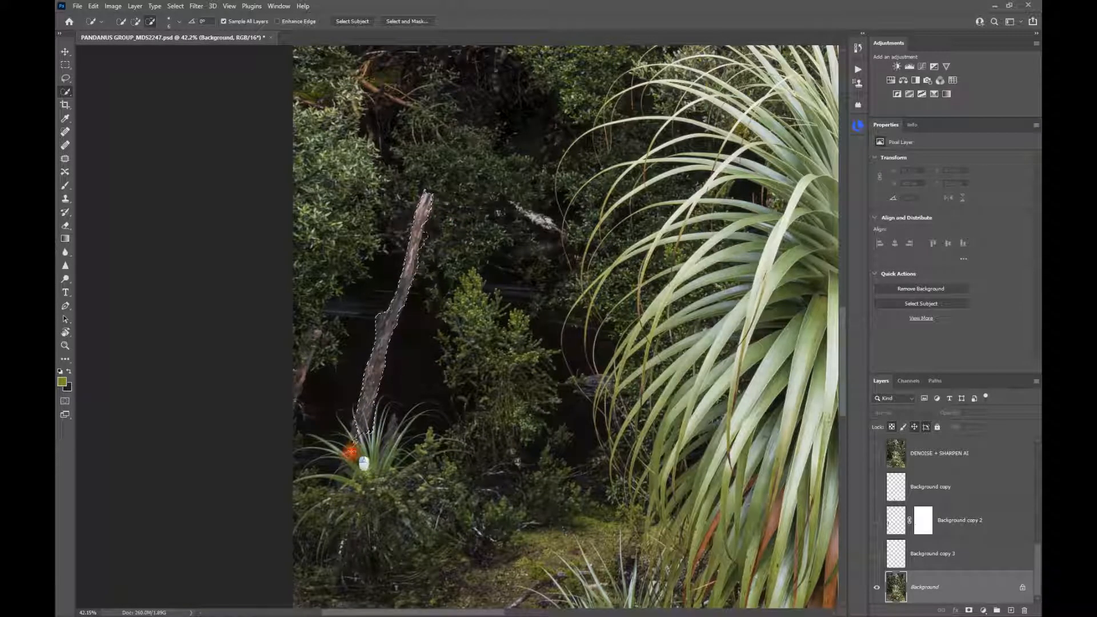
{"action": "left_click", "coordinate": [135, 21]}
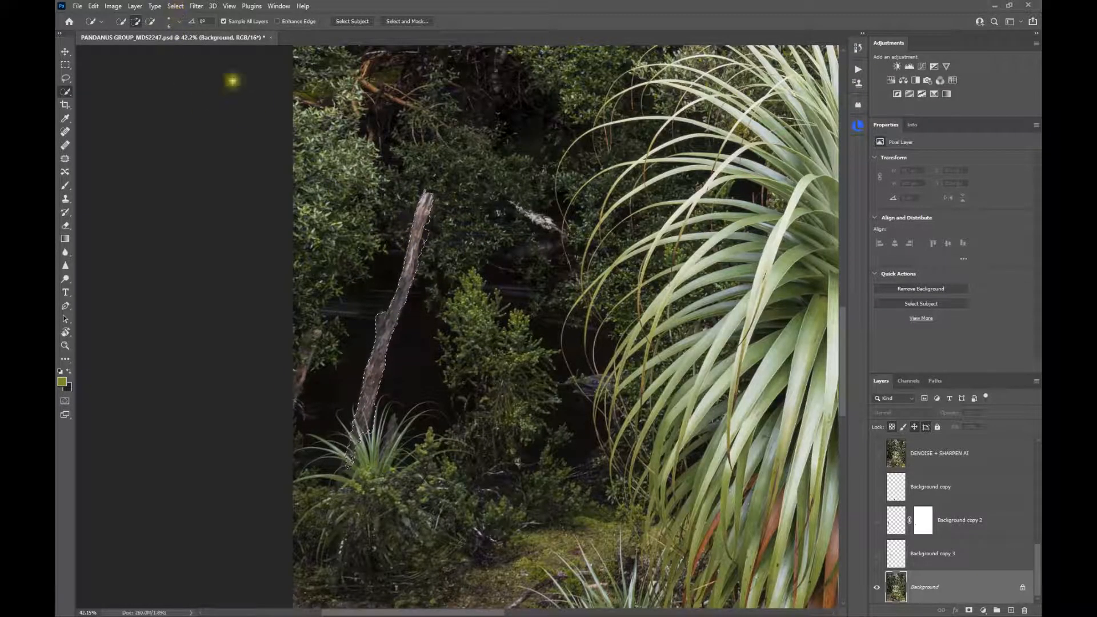
Expand the trunk selection by 10 pixels.
{"action": "left_click", "coordinate": [174, 6]}
{"action": "mouse_move", "coordinate": [209, 164]}
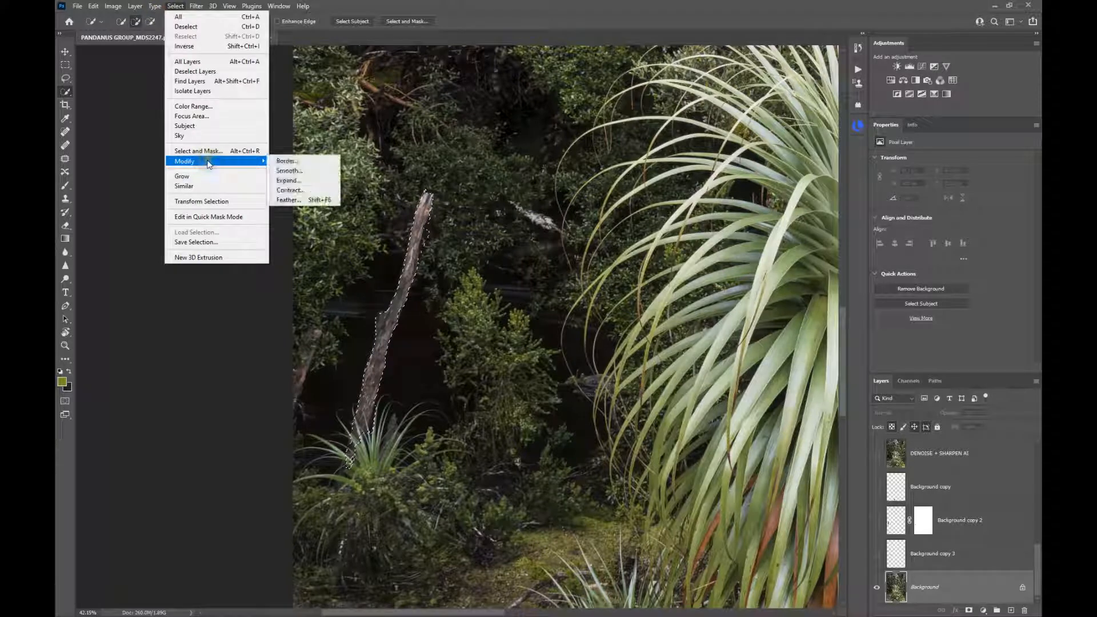
{"action": "left_click", "coordinate": [283, 180]}
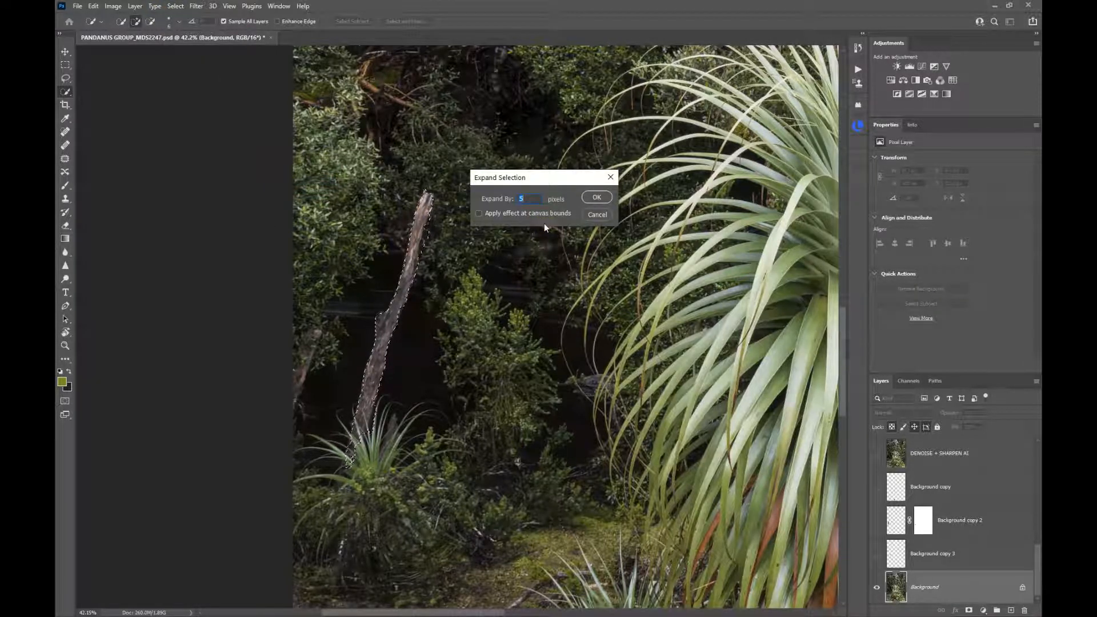
{"action": "type", "text": "10"}
{"action": "left_click", "coordinate": [589, 197]}
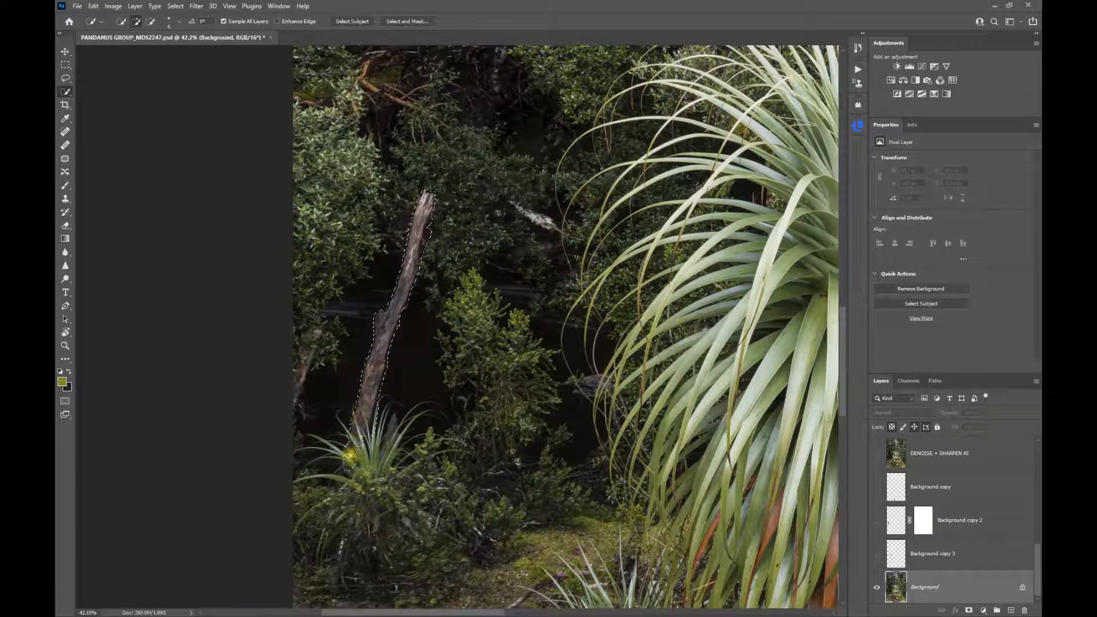
Feather the trunk selection with a radius of 5 pixels.
{"action": "left_click", "coordinate": [175, 5]}
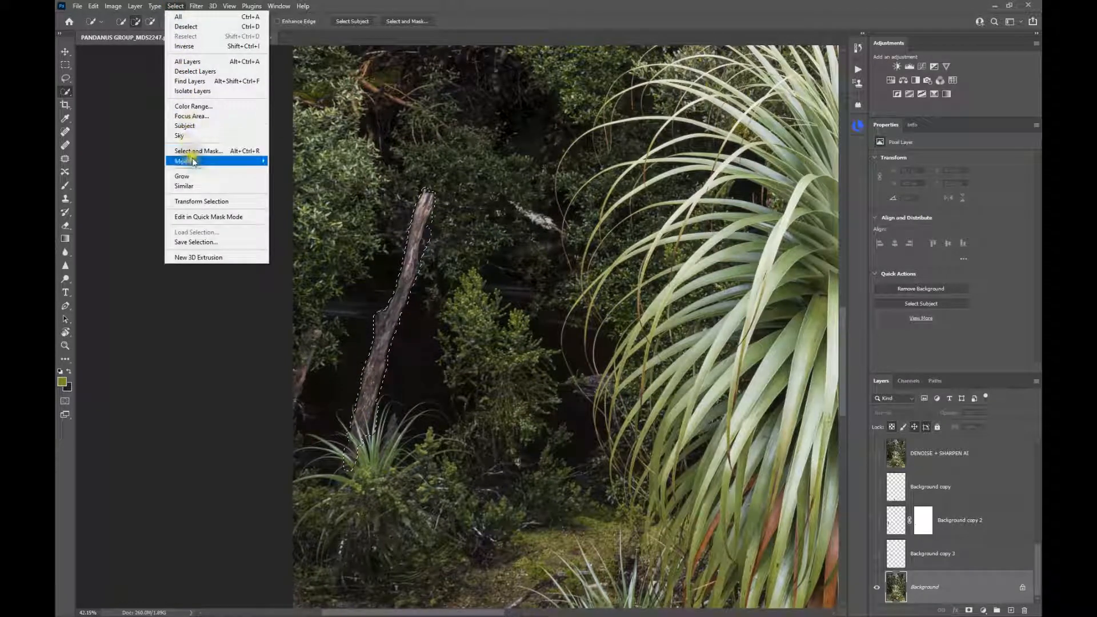
{"action": "mouse_move", "coordinate": [195, 161]}
{"action": "left_click", "coordinate": [289, 199]}
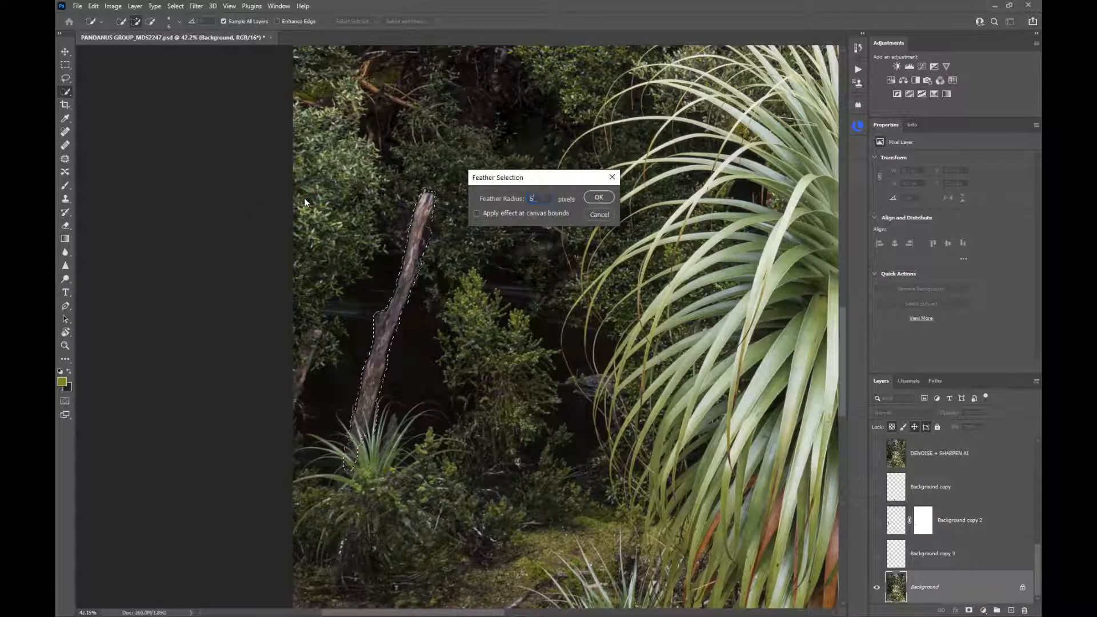
{"action": "left_click", "coordinate": [597, 199]}
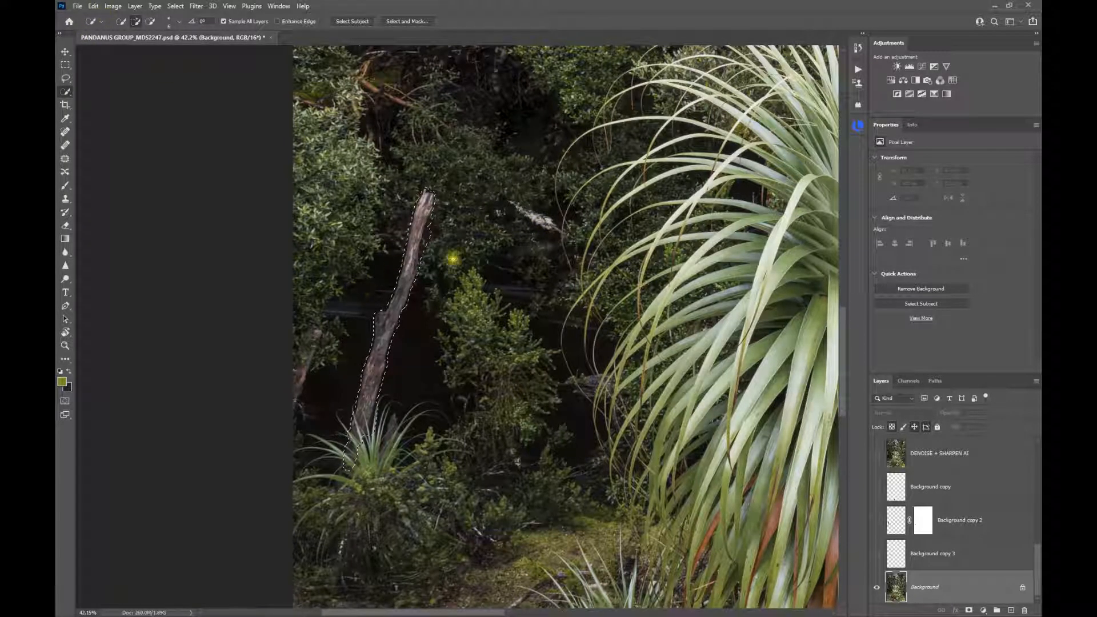
Remove the trunk with Content-Aware Fill, painting a custom sampling area around it and outputting to a new layer, and clear the selection.
{"action": "left_click", "coordinate": [93, 6]}
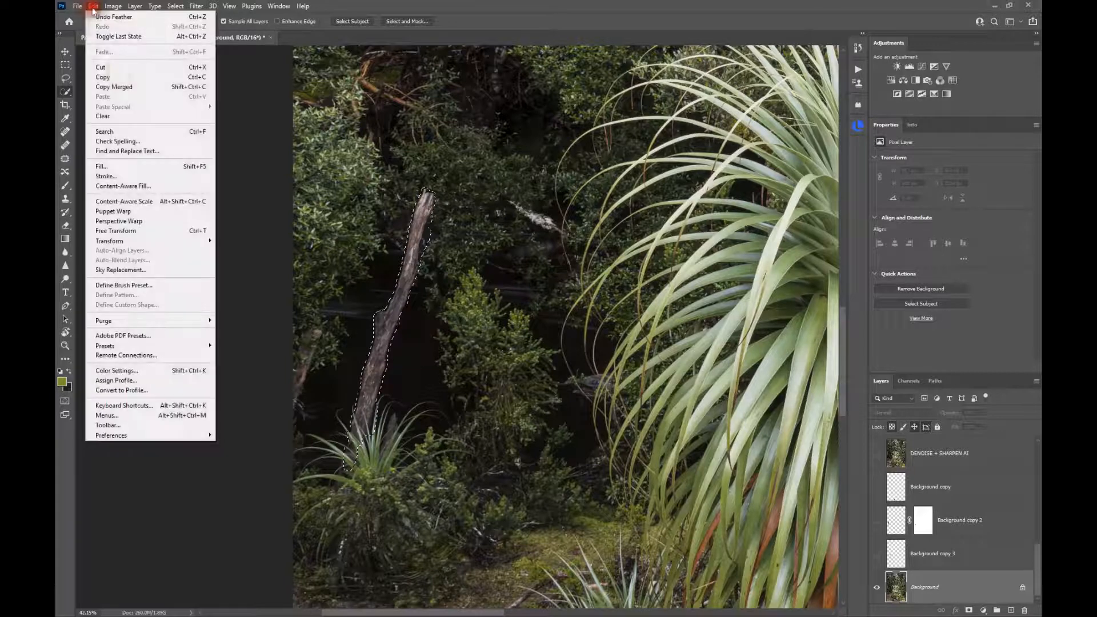
{"action": "left_click", "coordinate": [116, 185]}
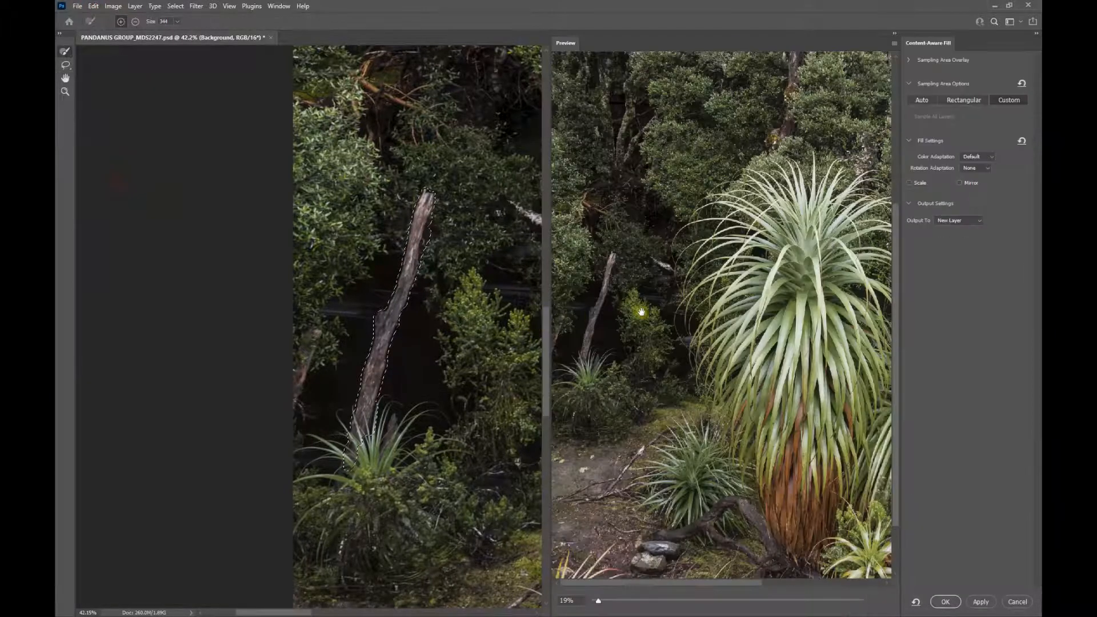
{"action": "left_click", "coordinate": [448, 209]}
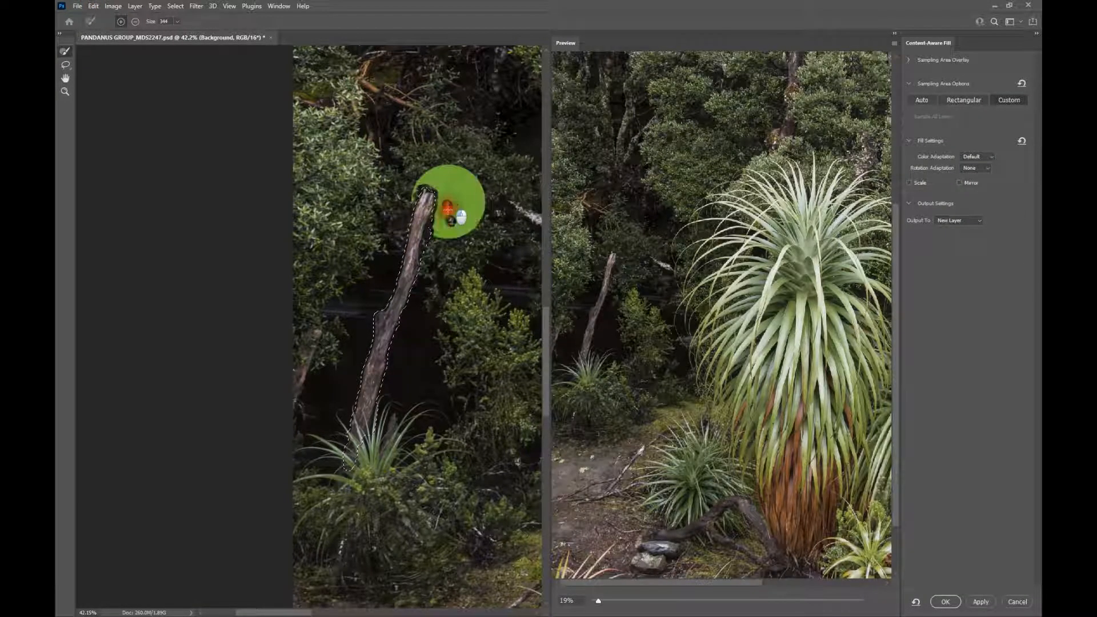
{"action": "left_click_drag", "start_coordinate": [413, 335], "coordinate": [412, 352]}
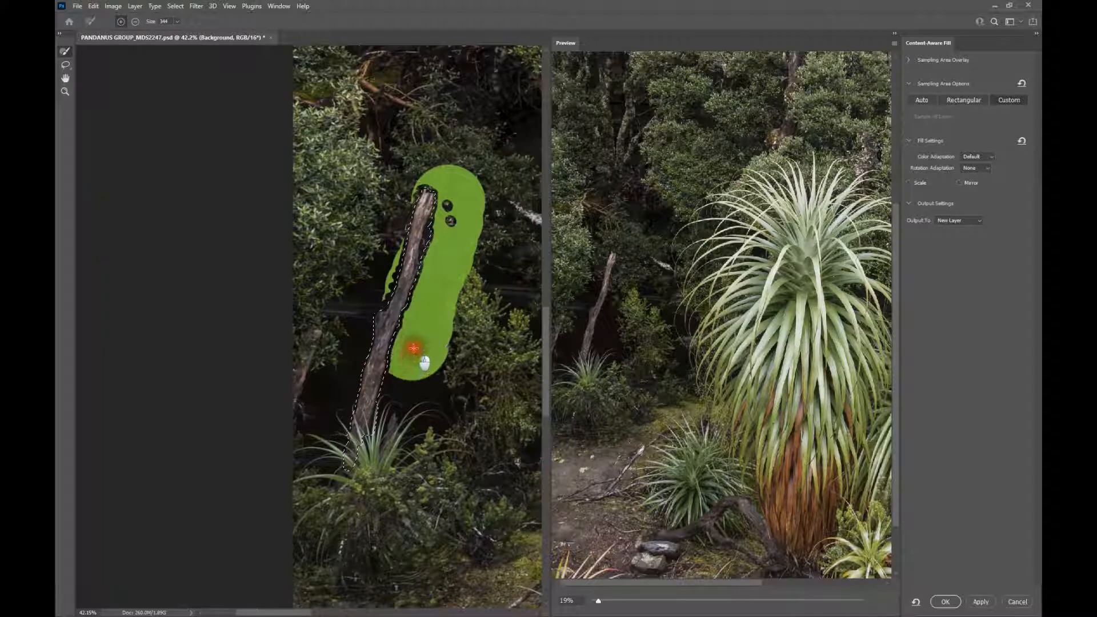
{"action": "mouse_move", "coordinate": [470, 197]}
{"action": "left_mouse_down"}
{"action": "mouse_move", "coordinate": [416, 172]}
{"action": "mouse_move", "coordinate": [394, 204]}
{"action": "mouse_move", "coordinate": [351, 347]}
{"action": "left_mouse_up"}
{"action": "mouse_move", "coordinate": [405, 393]}
{"action": "left_mouse_down"}
{"action": "mouse_move", "coordinate": [430, 401]}
{"action": "mouse_move", "coordinate": [416, 443]}
{"action": "left_mouse_up"}
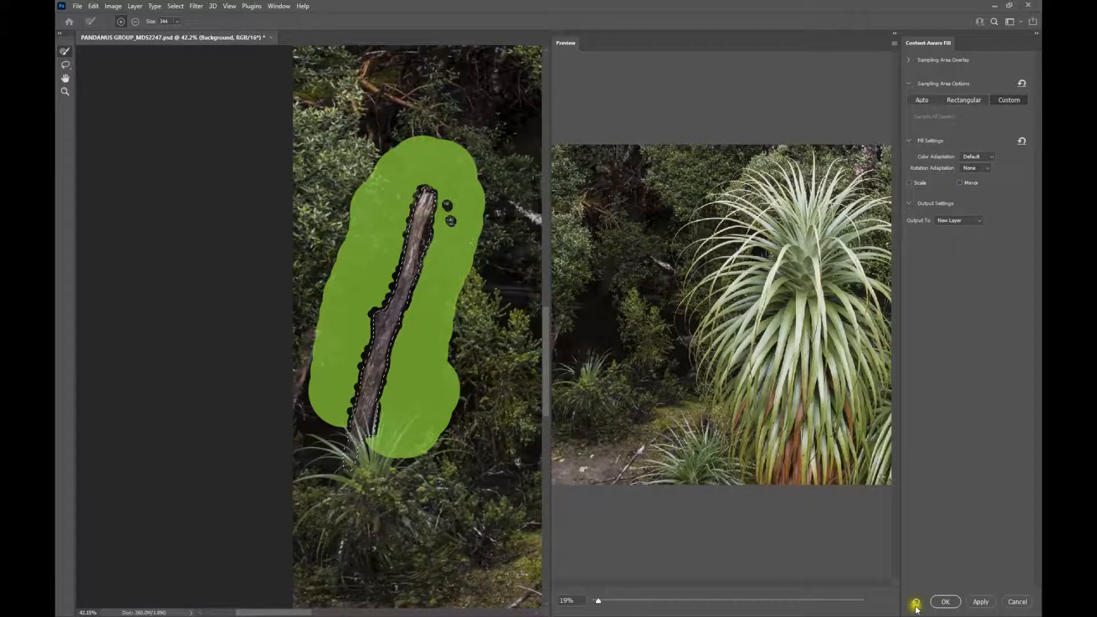
{"action": "left_click", "coordinate": [946, 603]}
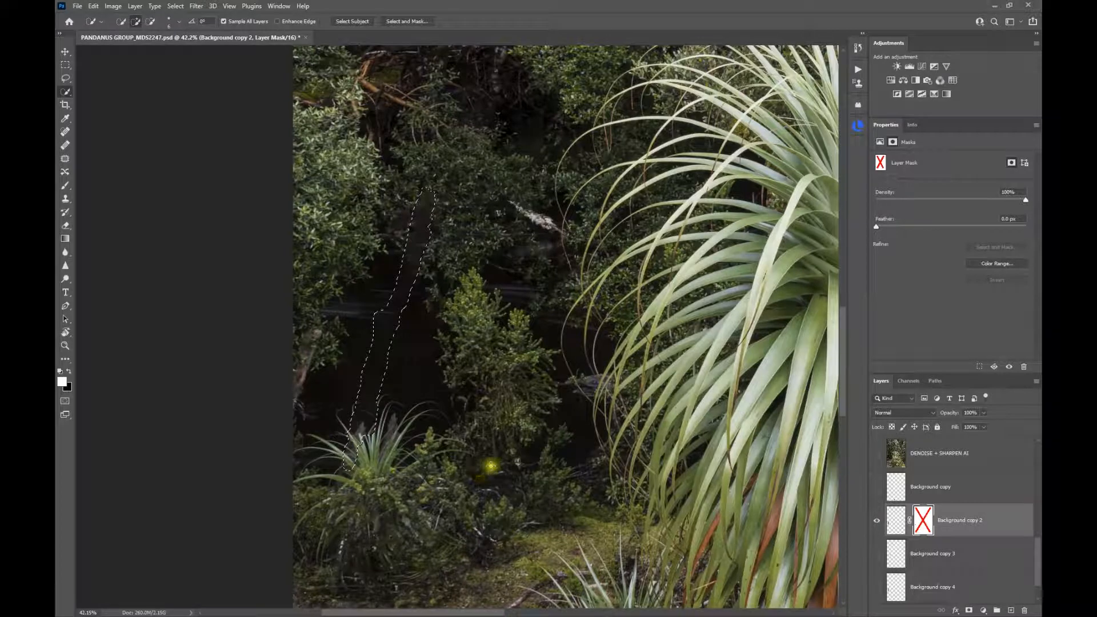
{"action": "left_click", "coordinate": [175, 6]}
{"action": "left_click", "coordinate": [176, 29]}
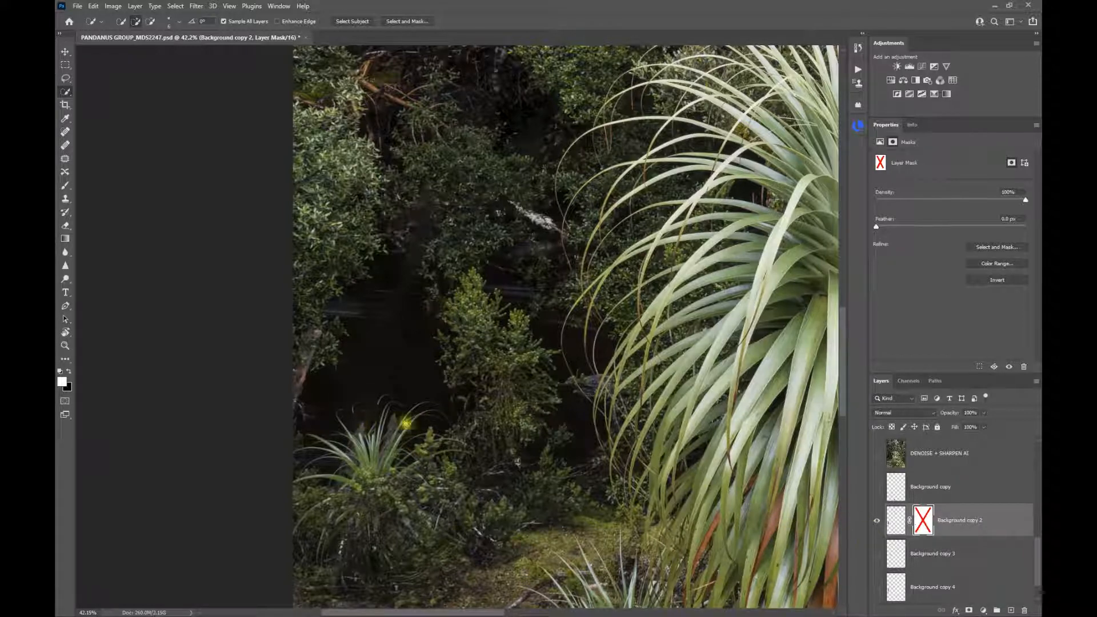
Enable the layer mask on Background copy 2 and inspect the mask on its own before returning to the image.
{"action": "scroll", "coordinate": [369, 411], "scroll_direction": "up", "scroll_amount": 3}
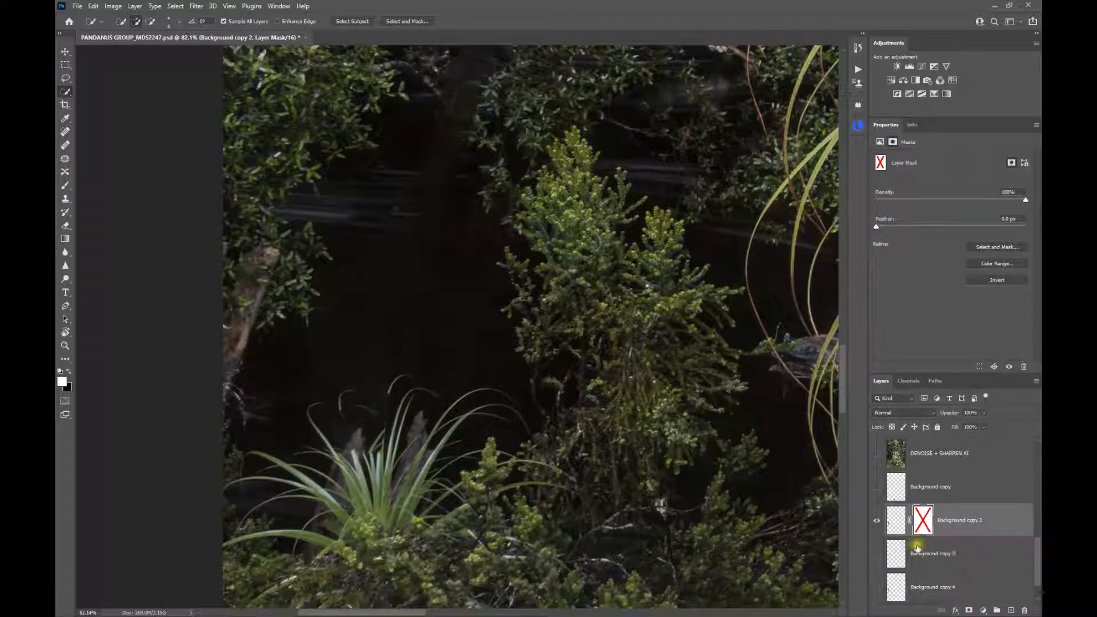
{"action": "left_click", "coordinate": [924, 523], "text": "shift"}
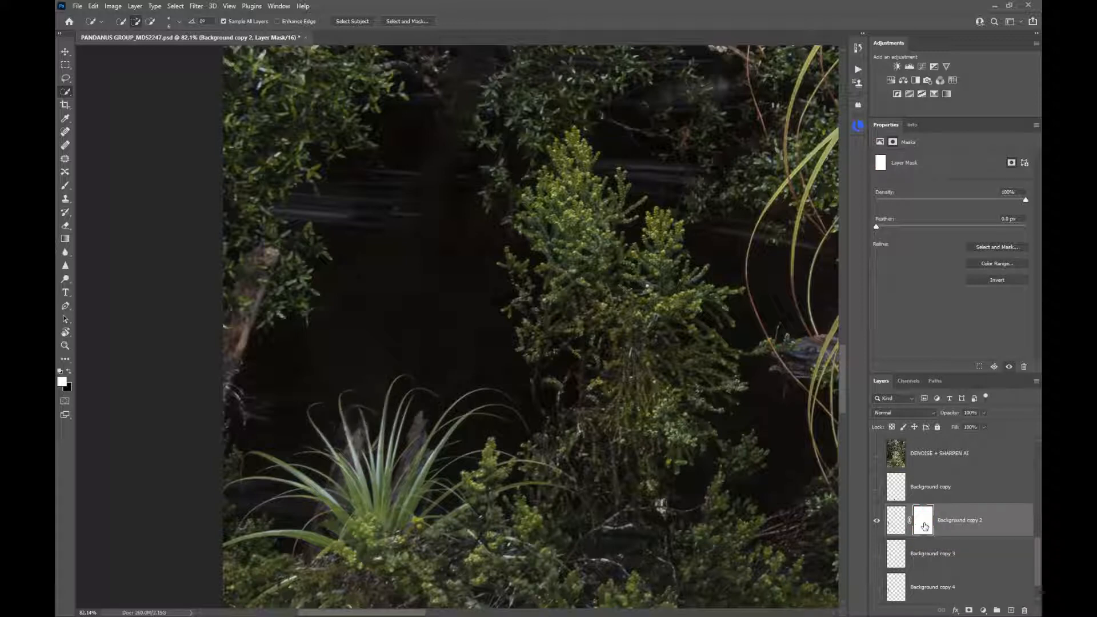
{"action": "left_click", "coordinate": [925, 524]}
{"action": "left_click", "coordinate": [924, 524], "text": "alt"}
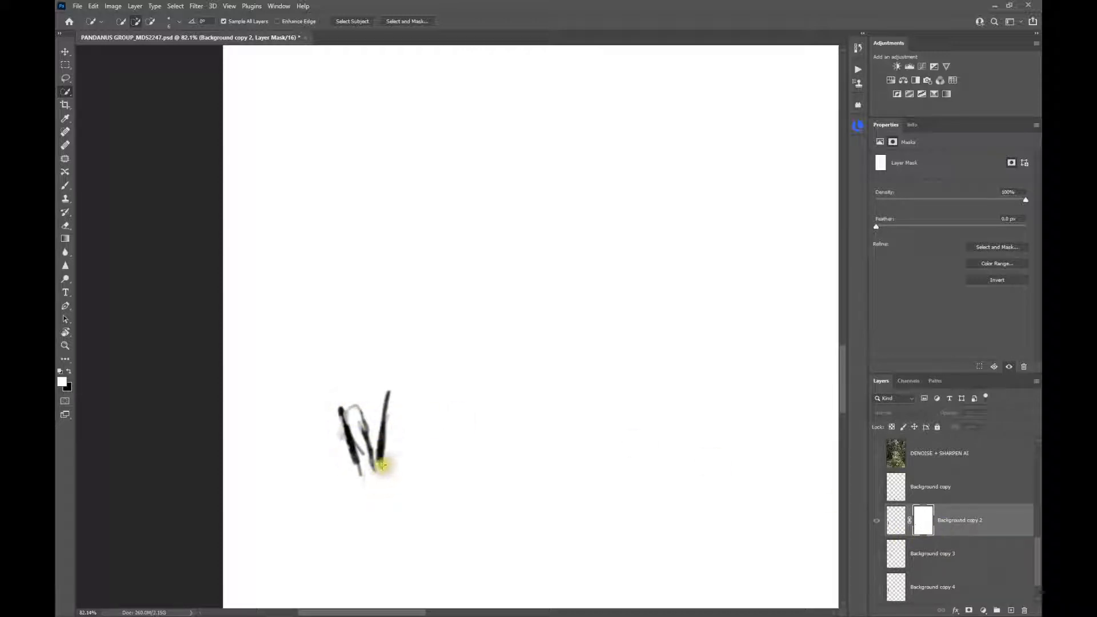
{"action": "left_click", "coordinate": [928, 527], "text": "alt"}
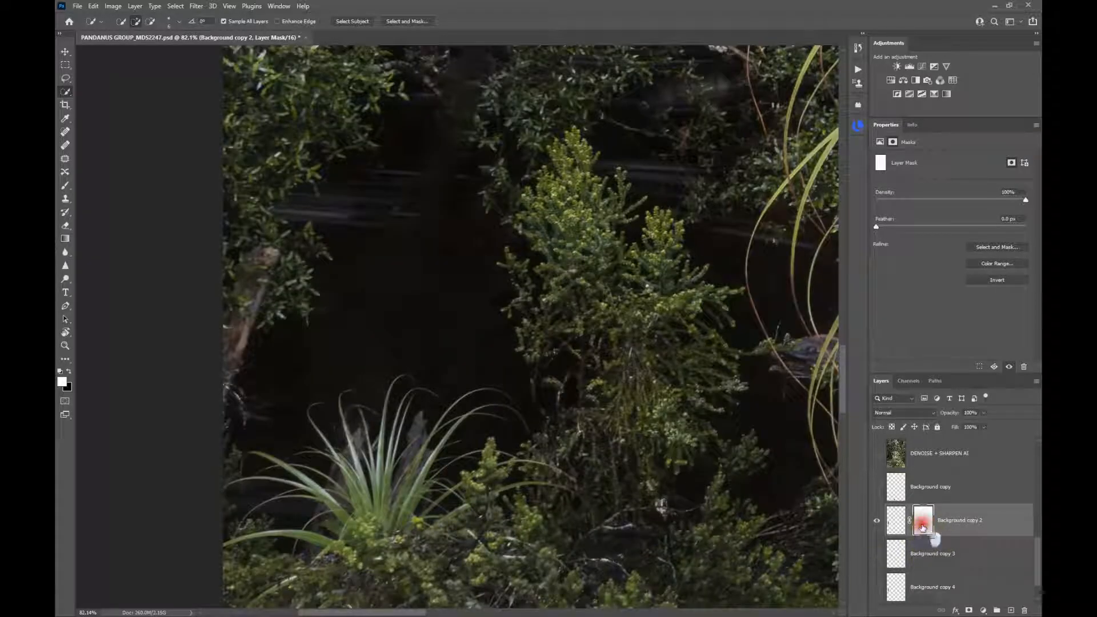
Compare the small plant's leaves with the Background copy 2 layer mask disabled and re-enabled.
{"action": "right_click", "coordinate": [923, 527]}
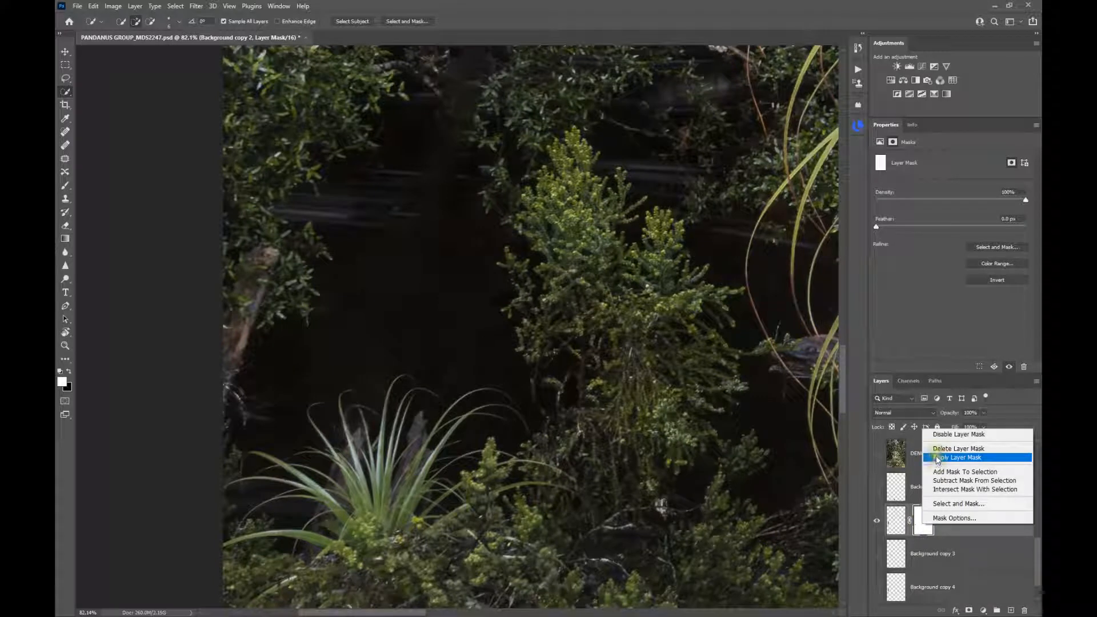
{"action": "left_click", "coordinate": [937, 435]}
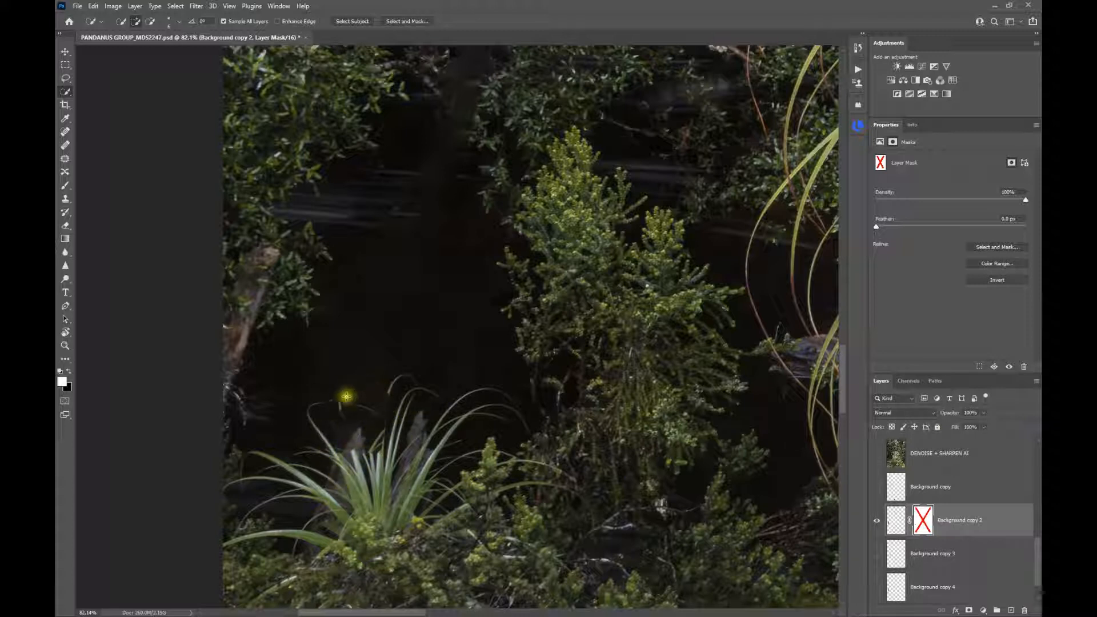
{"action": "left_click", "coordinate": [923, 525], "text": "shift"}
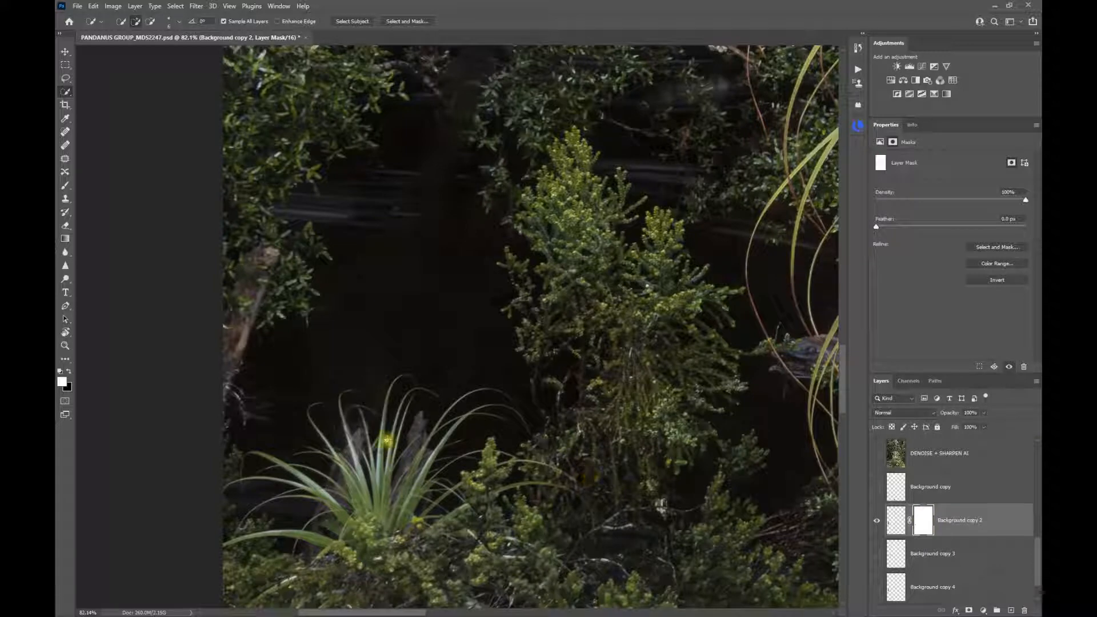
Make the Background copy 3 layer visible to hide the pale branch in the dark foliage, comparing before and after.
{"action": "scroll", "coordinate": [372, 417], "scroll_direction": "up", "scroll_amount": 2}
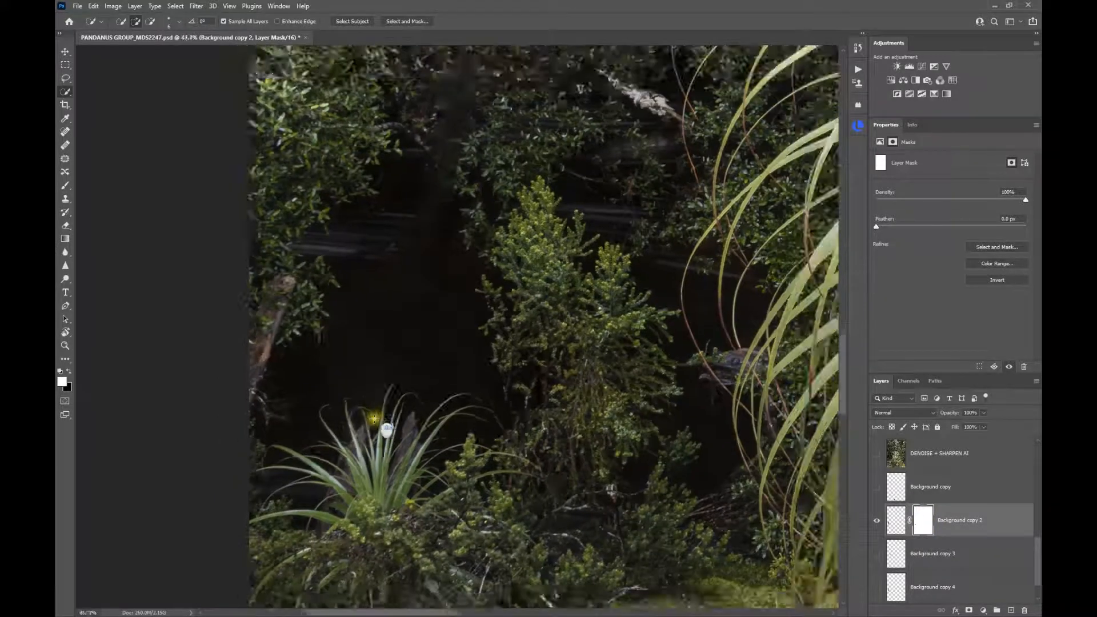
{"action": "scroll", "coordinate": [387, 428], "scroll_direction": "down", "scroll_amount": 8}
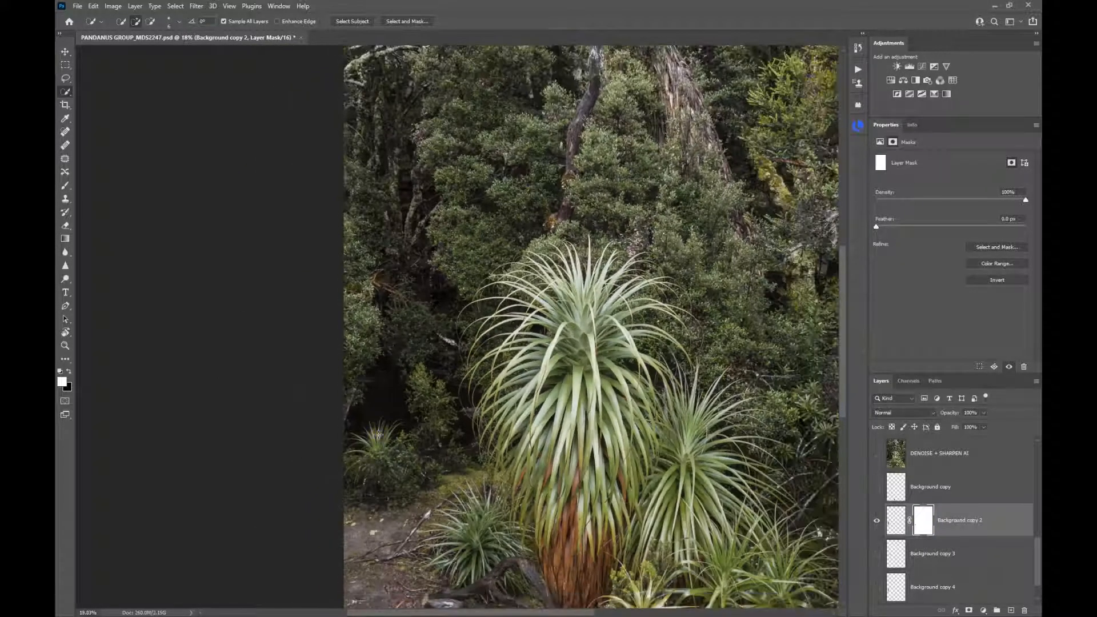
{"action": "scroll", "coordinate": [378, 434], "scroll_direction": "down", "scroll_amount": 3}
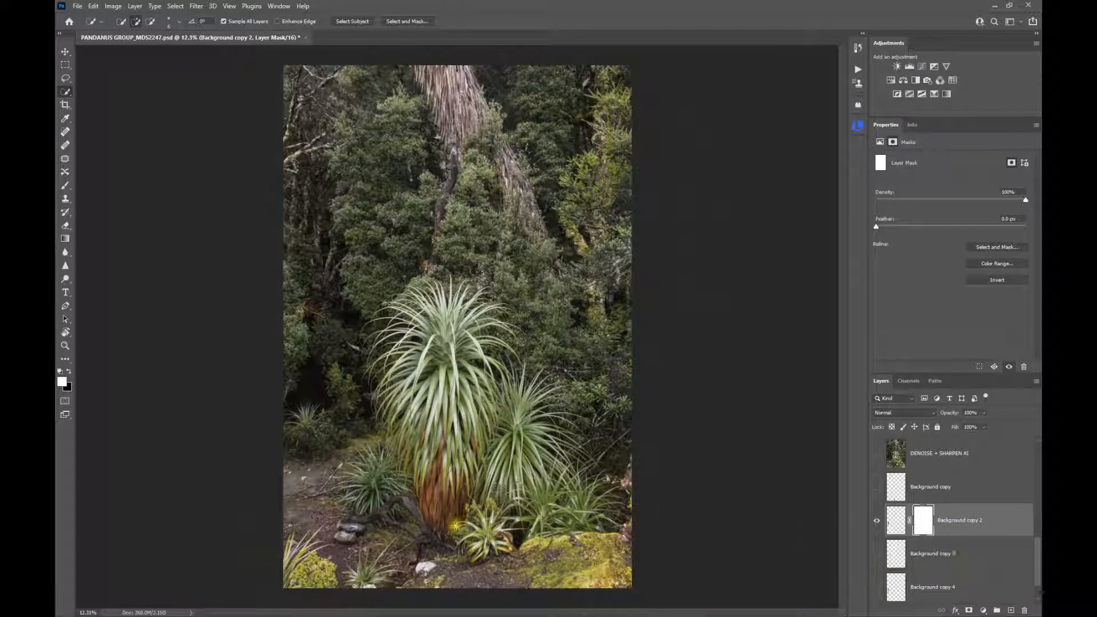
{"action": "scroll", "coordinate": [904, 578], "scroll_direction": "down", "scroll_amount": 1}
{"action": "left_click", "coordinate": [875, 519]}
{"action": "left_click", "coordinate": [875, 523]}
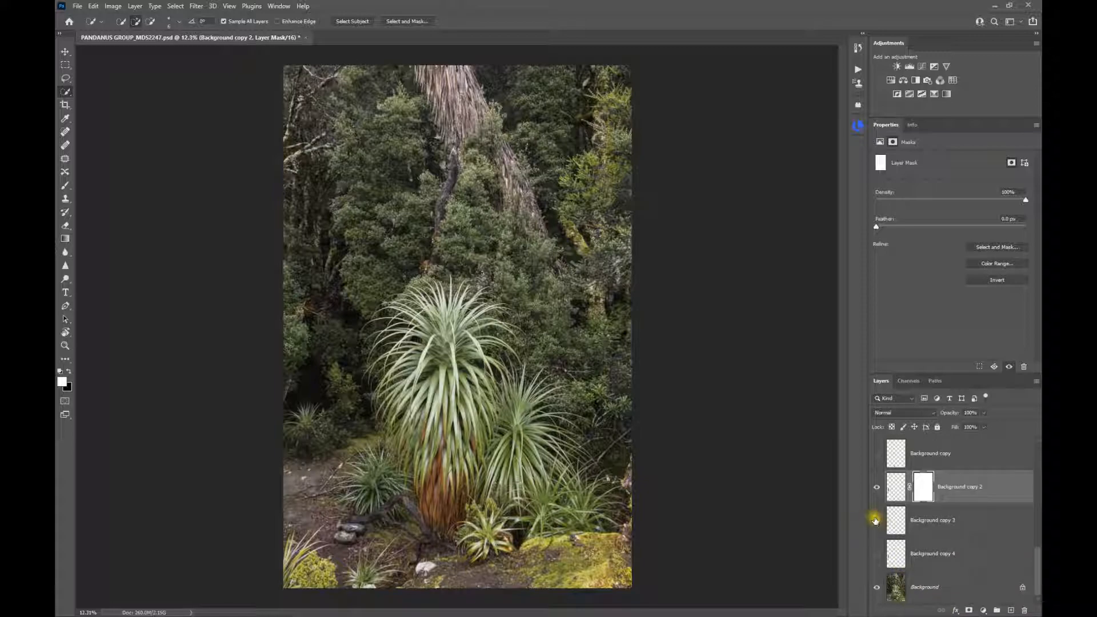
{"action": "scroll", "coordinate": [308, 324], "scroll_direction": "up", "scroll_amount": 8}
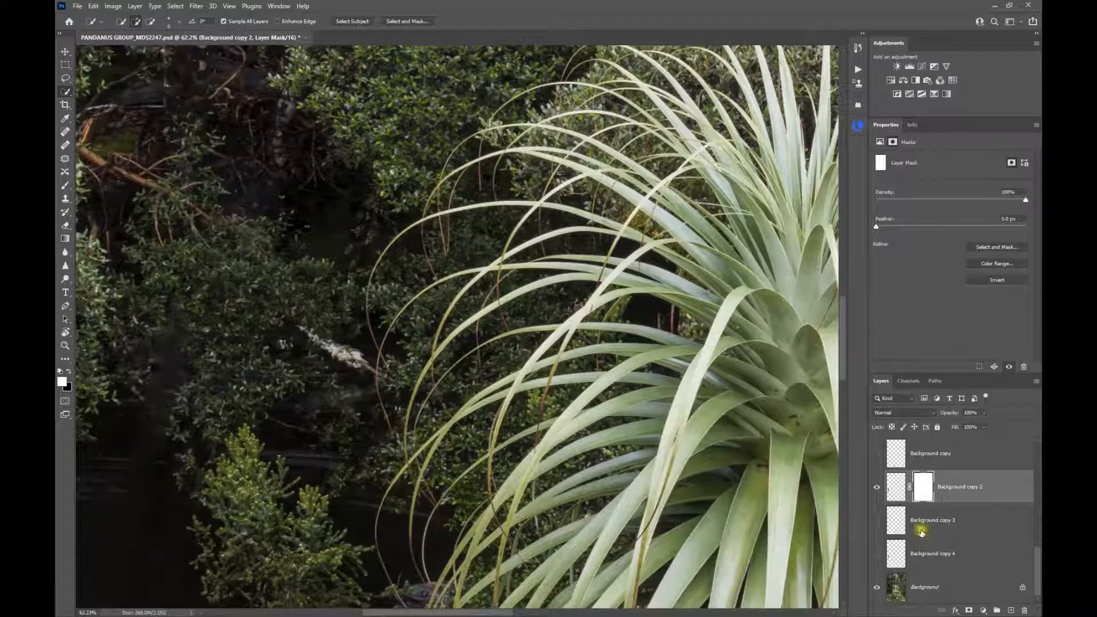
{"action": "left_click", "coordinate": [875, 521]}
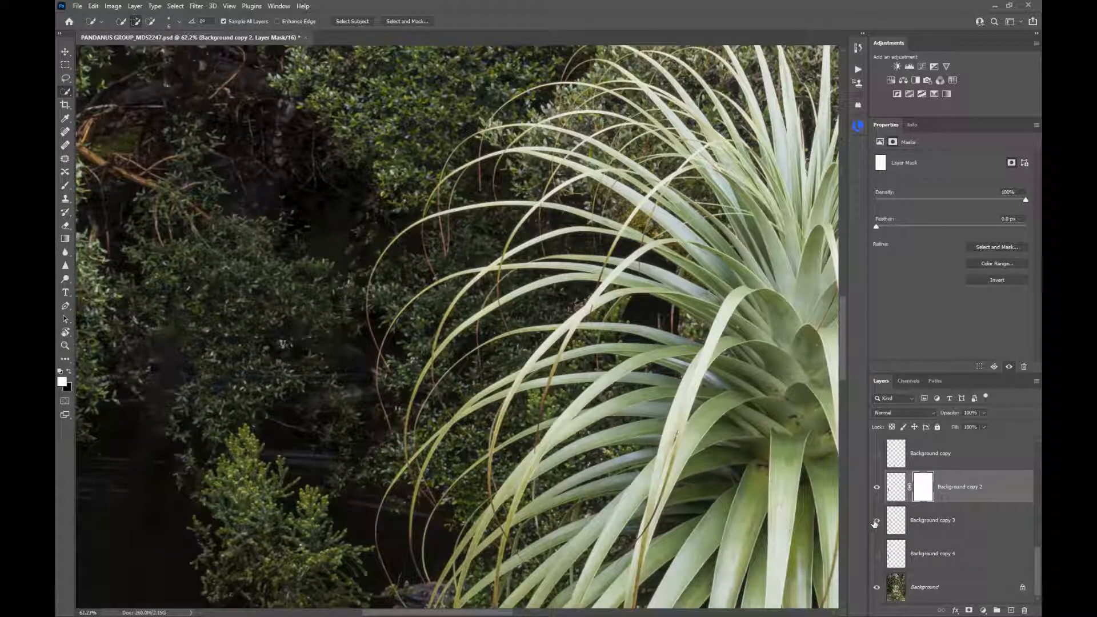
{"action": "left_click", "coordinate": [875, 523]}
{"action": "left_click", "coordinate": [875, 521]}
Make the Background copy layer visible to hide the white rock near the trunk base, and delete the Background copy 4 layer.
{"action": "scroll", "coordinate": [464, 440], "scroll_direction": "down", "scroll_amount": 4}
{"action": "left_click_drag", "start_coordinate": [461, 439], "coordinate": [443, 108]}
{"action": "left_click_drag", "start_coordinate": [488, 421], "coordinate": [468, 384]}
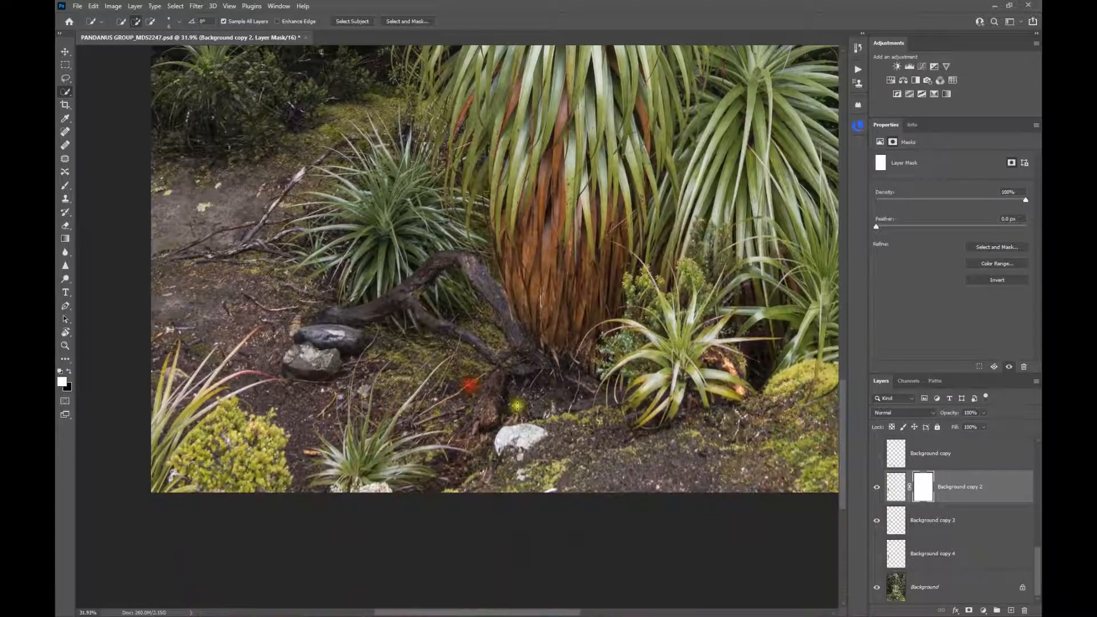
{"action": "left_click", "coordinate": [879, 458]}
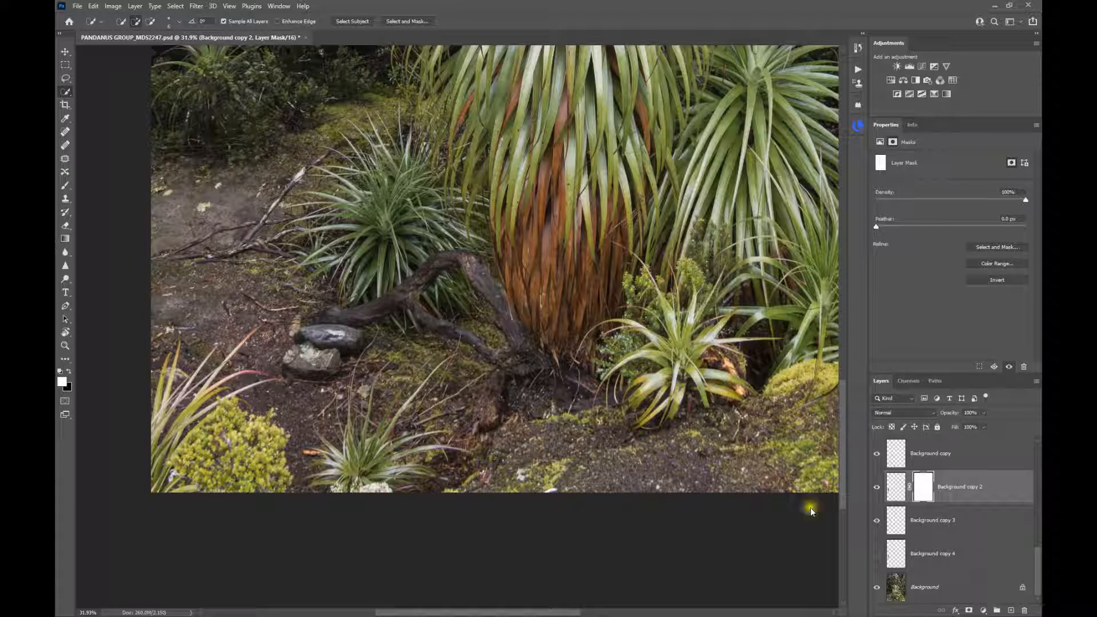
{"action": "left_click", "coordinate": [981, 553]}
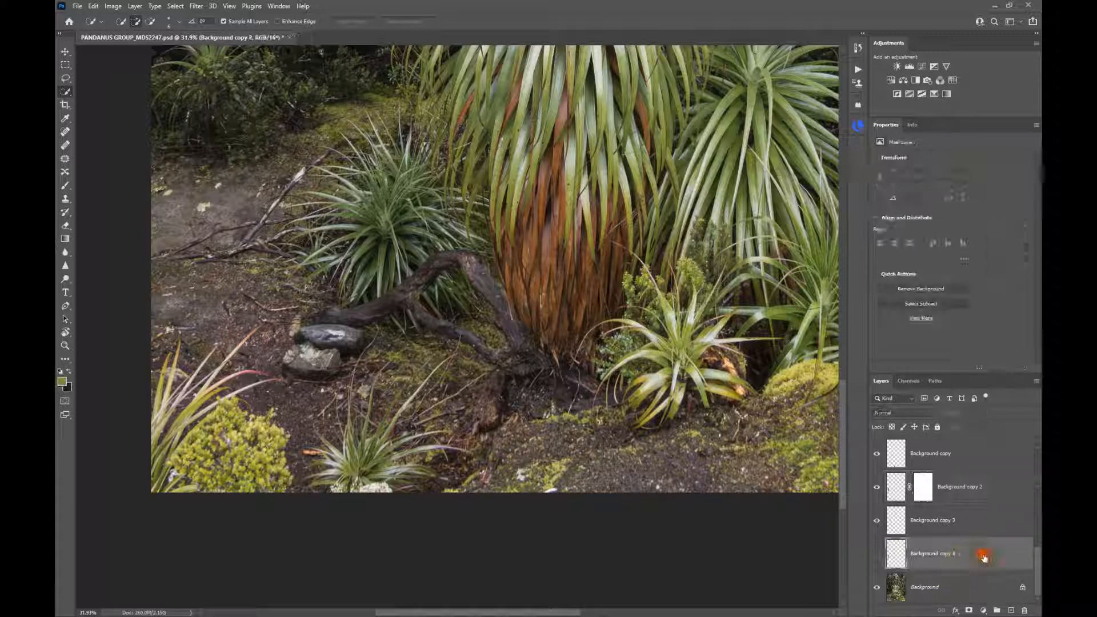
{"action": "left_click_drag", "start_coordinate": [973, 557], "coordinate": [1024, 611]}
Select the DENOISE + SHARPEN AI layer and make it visible over the large pandanus.
{"action": "scroll", "coordinate": [653, 483], "scroll_direction": "down", "scroll_amount": 3}
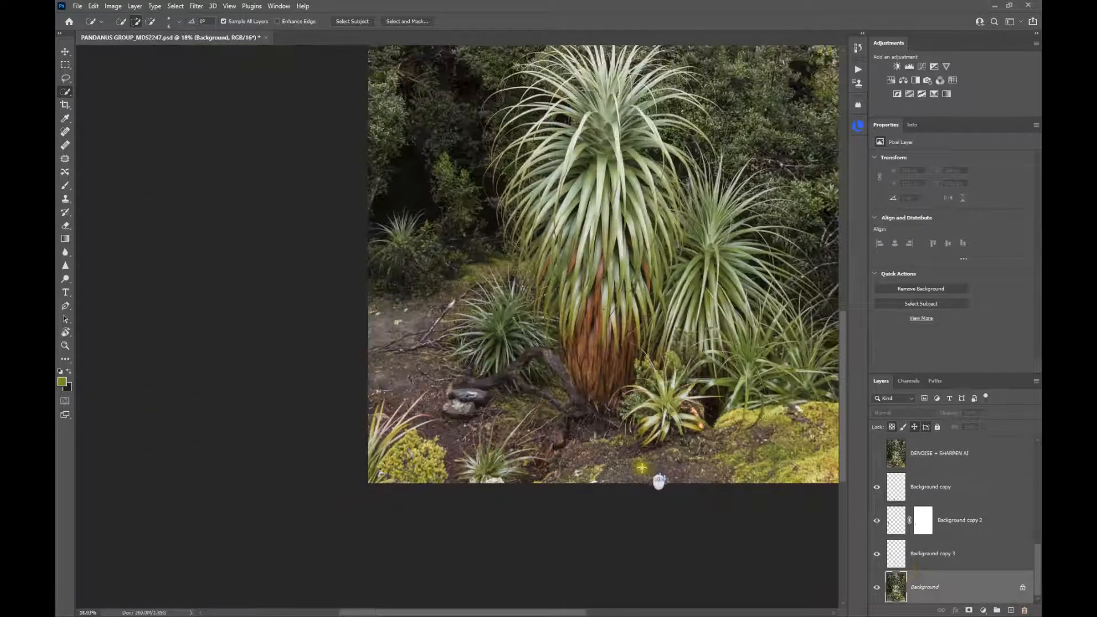
{"action": "scroll", "coordinate": [654, 483], "scroll_direction": "down", "scroll_amount": 1}
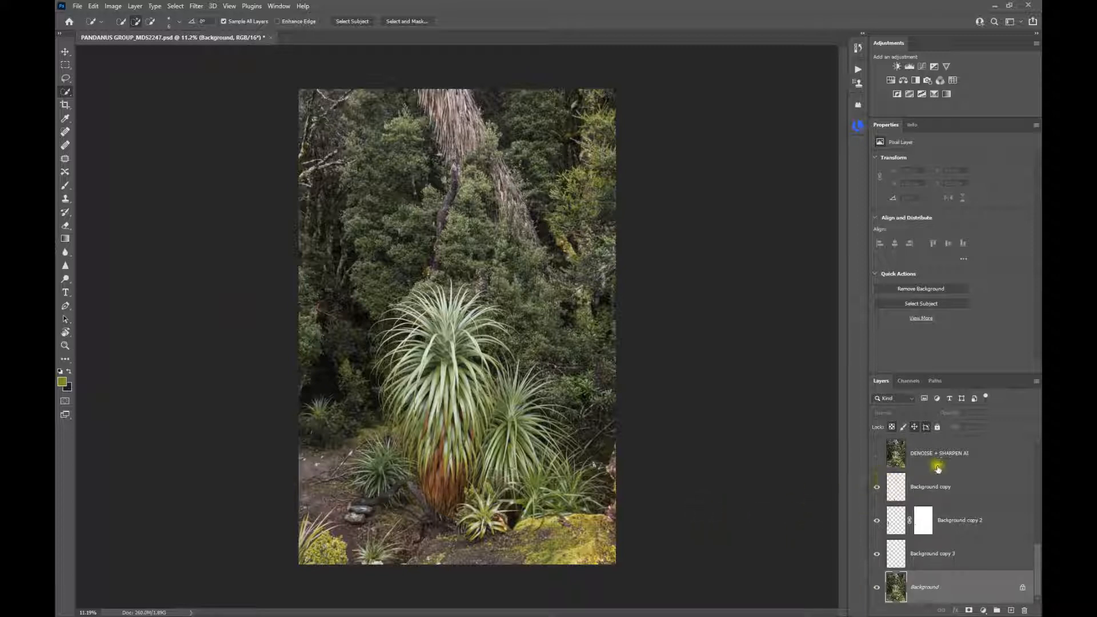
{"action": "left_click", "coordinate": [939, 465]}
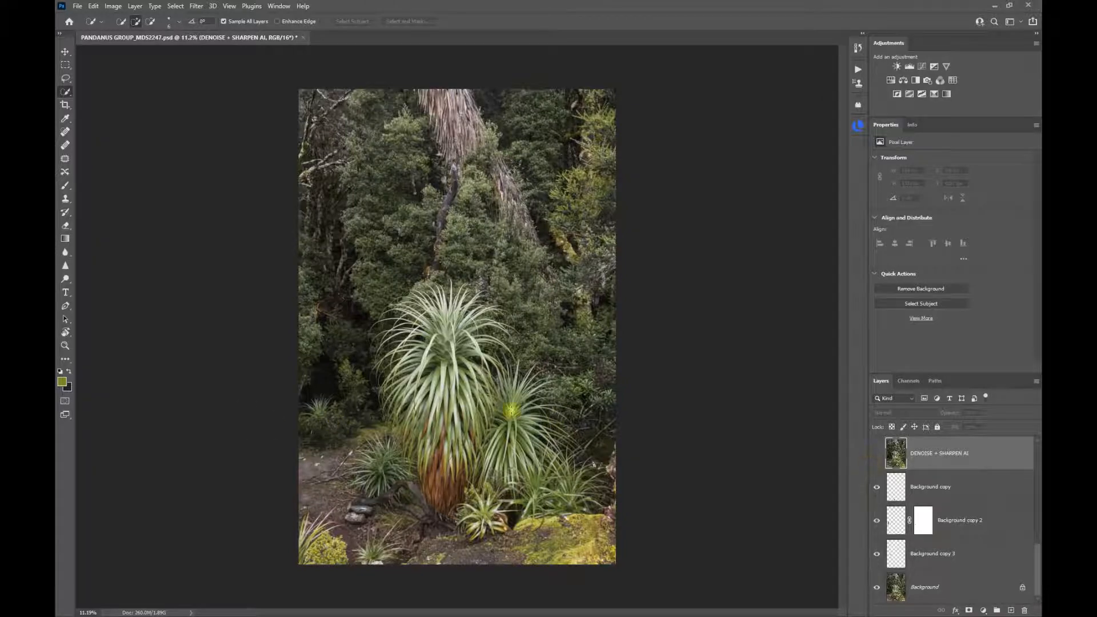
{"action": "scroll", "coordinate": [503, 400], "scroll_direction": "up", "scroll_amount": 5}
{"action": "scroll", "coordinate": [435, 403], "scroll_direction": "up", "scroll_amount": 3}
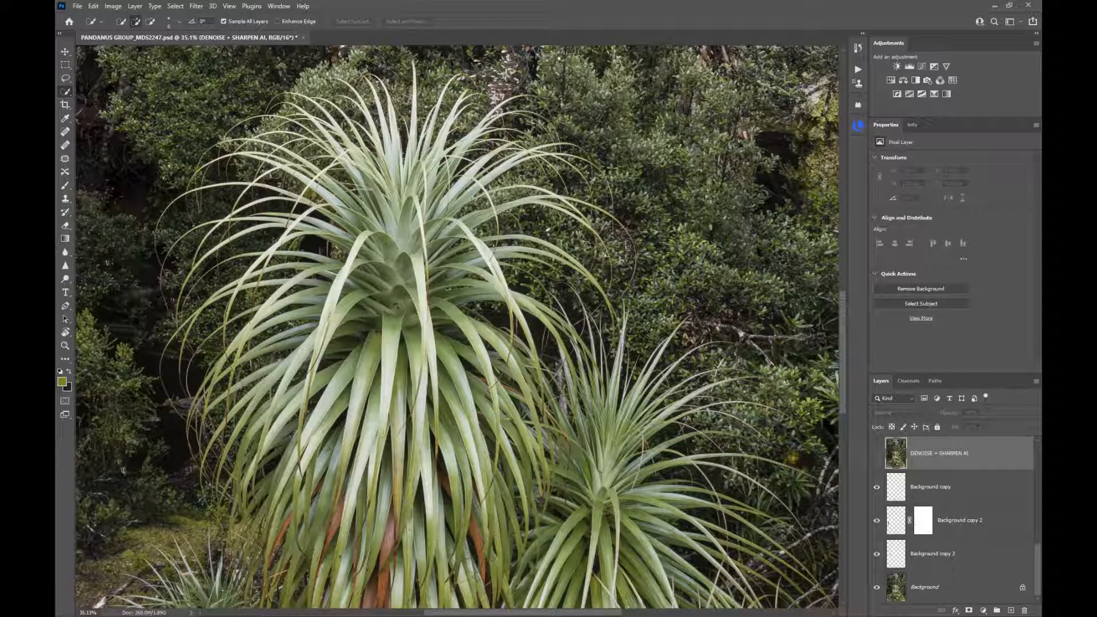
{"action": "left_click", "coordinate": [877, 459]}
{"action": "left_click", "coordinate": [876, 456]}
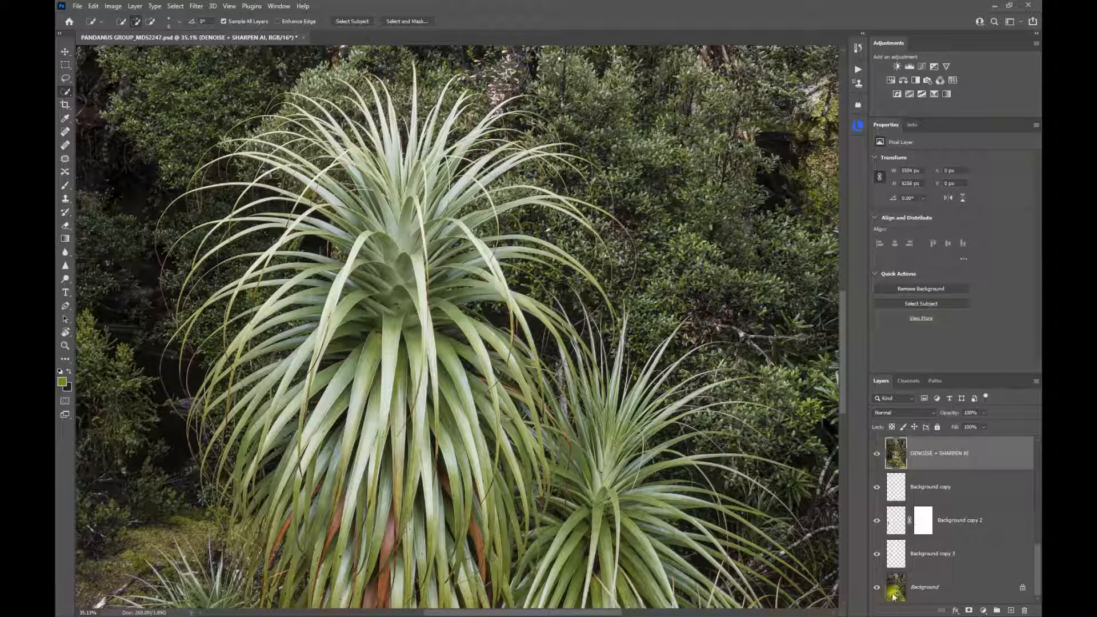
Compare the fine detail of the pandanus leaves with the DENOISE + SHARPEN AI layer hidden and shown.
{"action": "scroll", "coordinate": [417, 338], "scroll_direction": "up", "scroll_amount": 5}
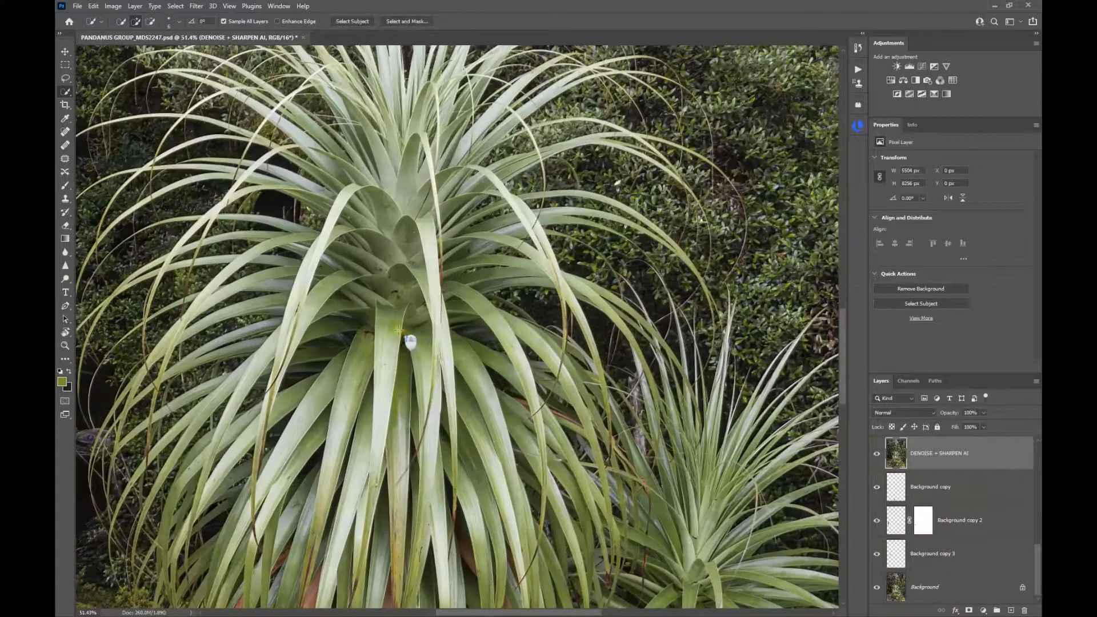
{"action": "scroll", "coordinate": [417, 338], "scroll_direction": "up", "scroll_amount": 1}
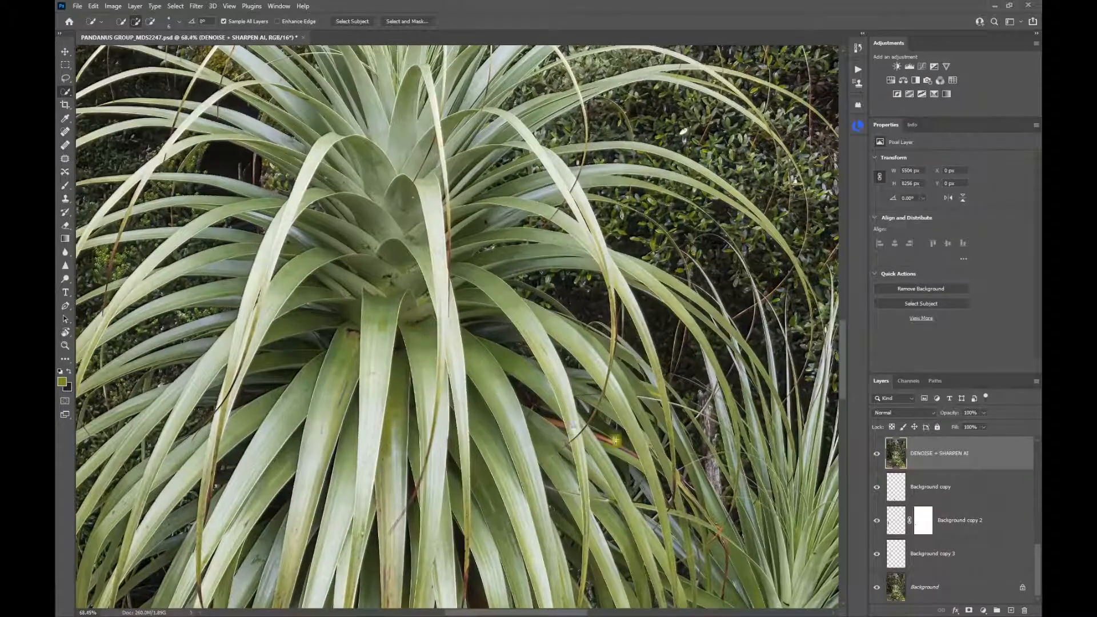
{"action": "left_click", "coordinate": [876, 455]}
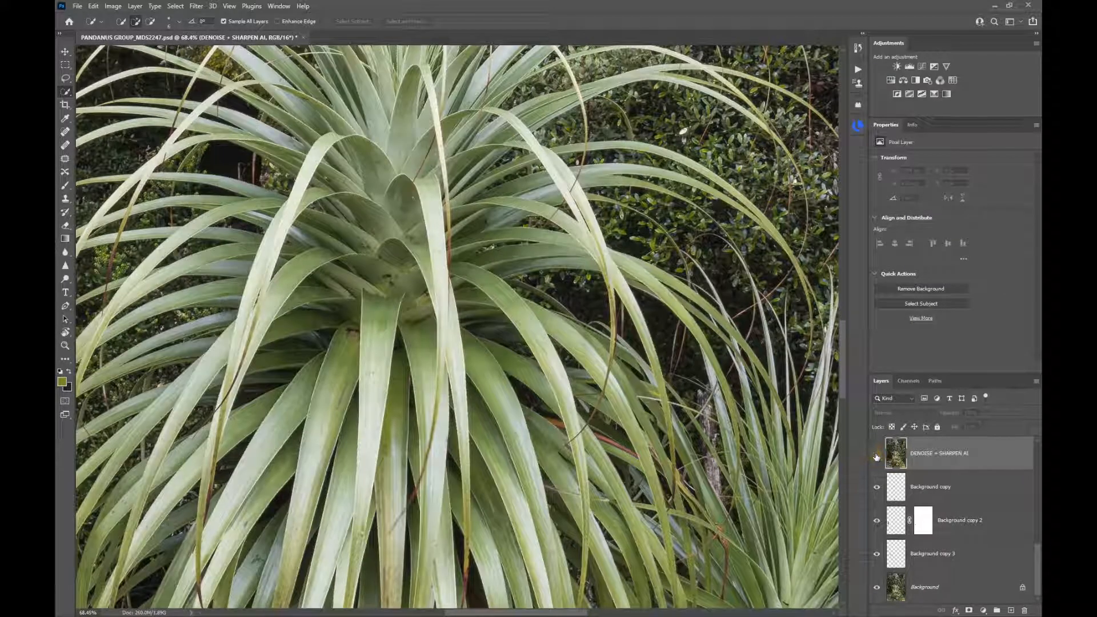
{"action": "left_click", "coordinate": [877, 455]}
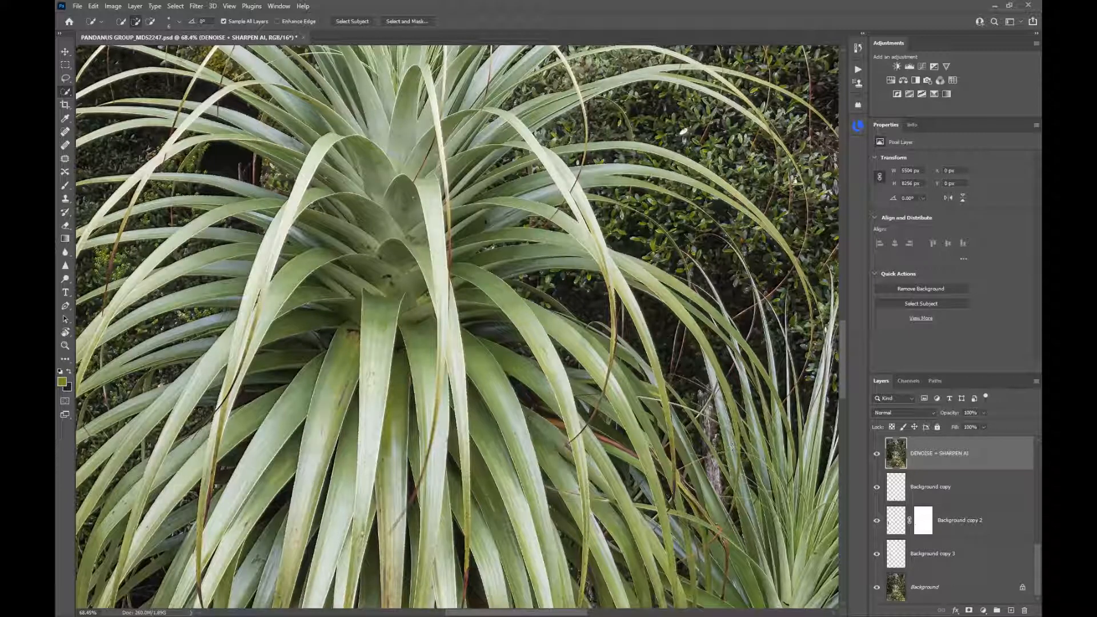
{"action": "scroll", "coordinate": [470, 380], "scroll_direction": "down", "scroll_amount": 4}
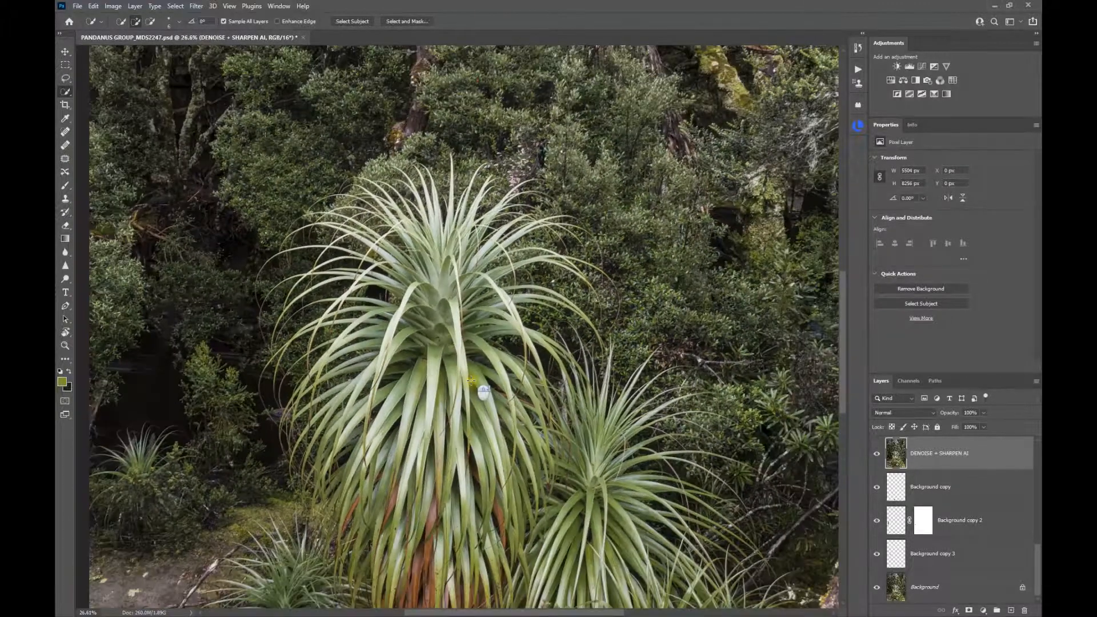
{"action": "scroll", "coordinate": [470, 380], "scroll_direction": "down", "scroll_amount": 4}
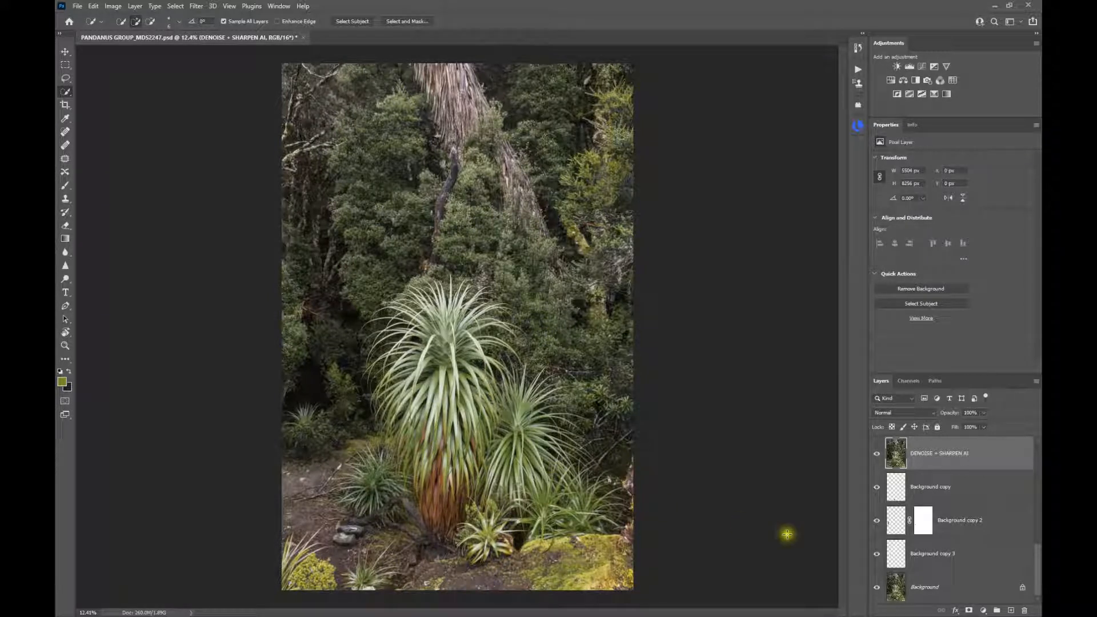
Examine the overall composition, especially the mossy rock corner and the foreground at the base of the pandanus.
{"action": "scroll", "coordinate": [949, 497], "scroll_direction": "up", "scroll_amount": 1}
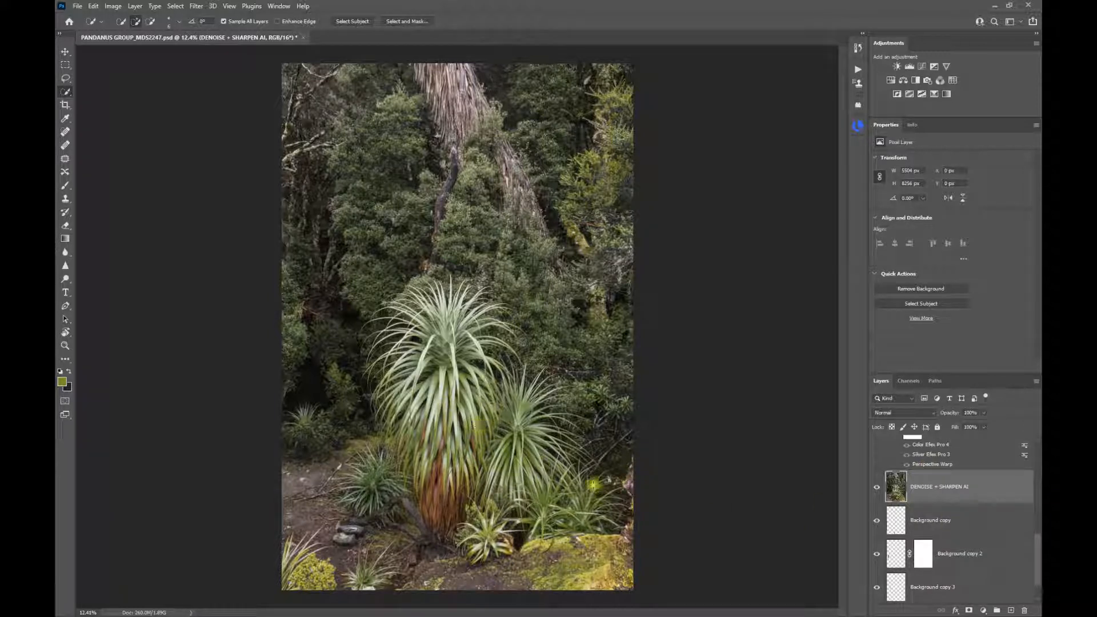
{"action": "scroll", "coordinate": [648, 508], "scroll_direction": "down", "scroll_amount": 1}
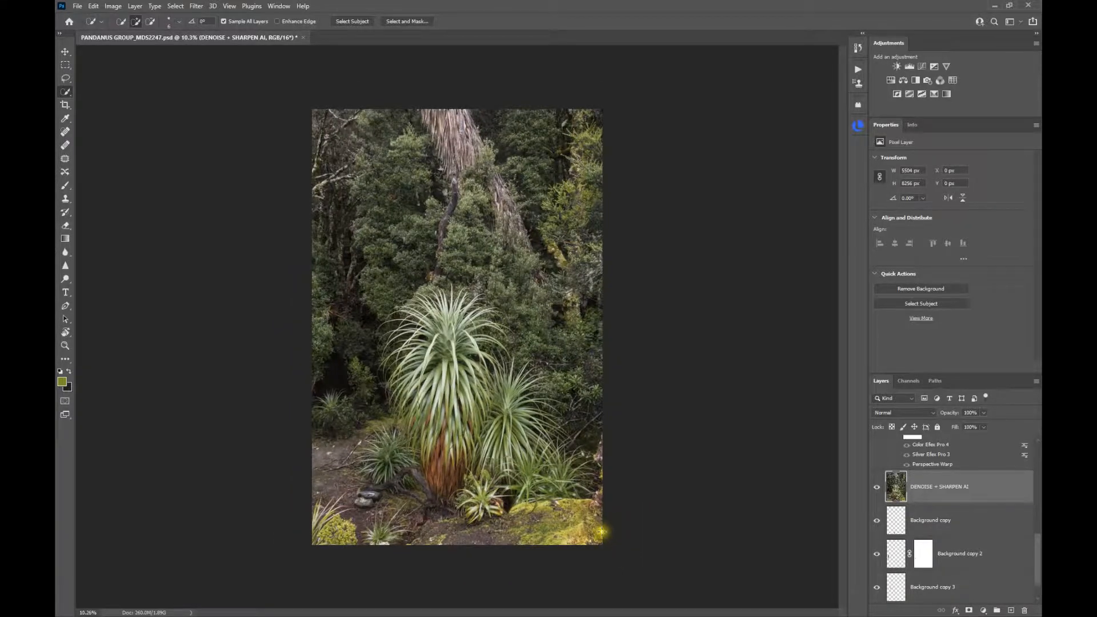
{"action": "scroll", "coordinate": [629, 546], "scroll_direction": "up", "scroll_amount": 1}
{"action": "scroll", "coordinate": [629, 544], "scroll_direction": "up", "scroll_amount": 3}
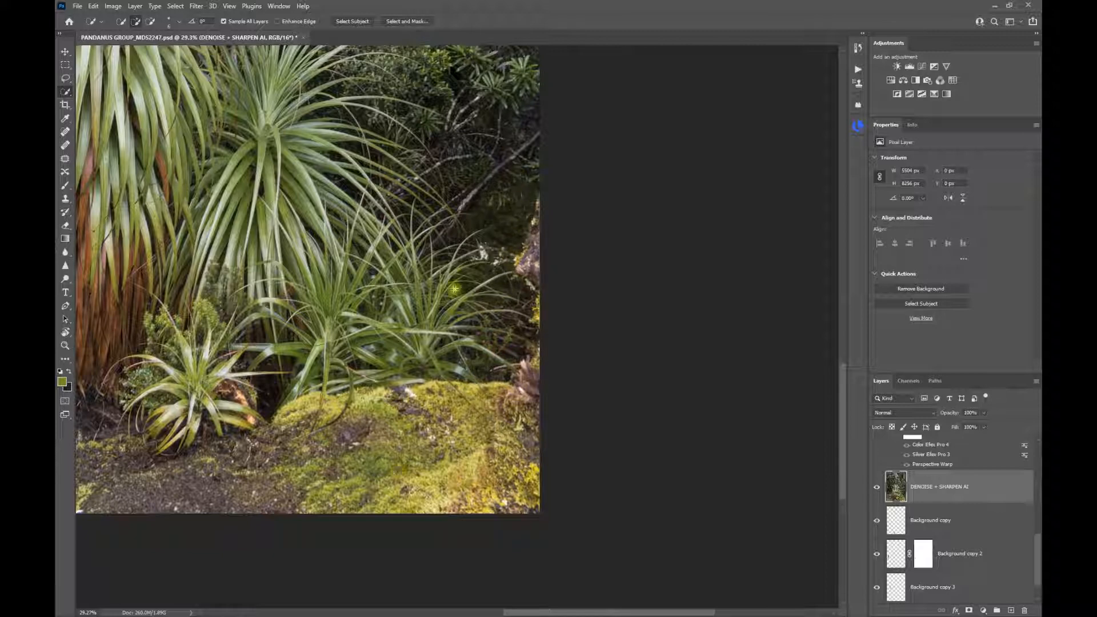
{"action": "scroll", "coordinate": [413, 317], "scroll_direction": "down", "scroll_amount": 4}
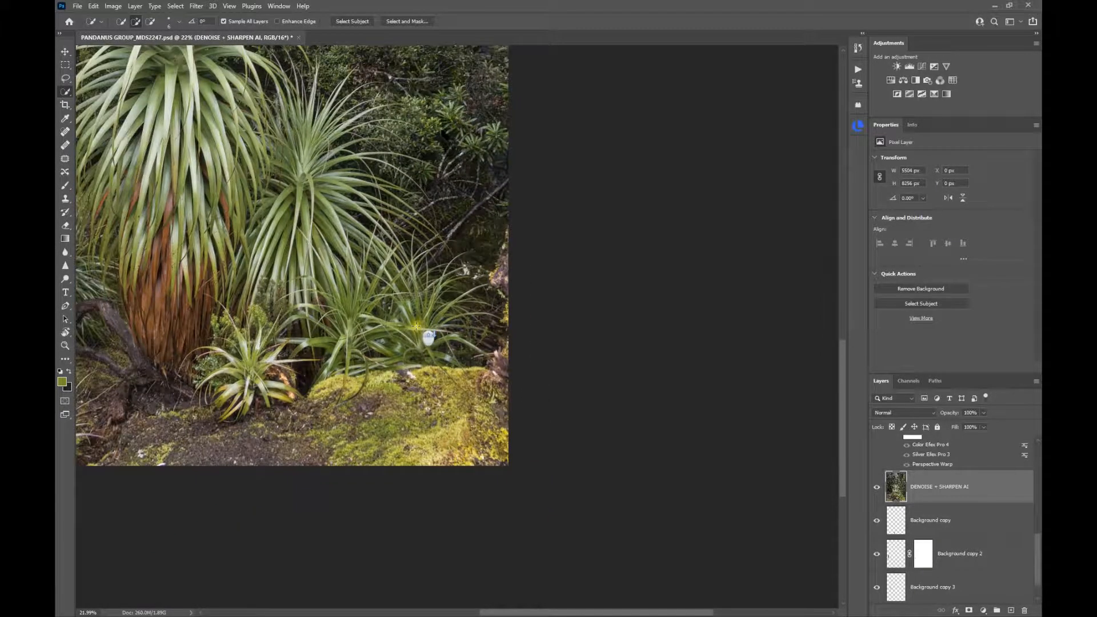
{"action": "scroll", "coordinate": [438, 319], "scroll_direction": "down", "scroll_amount": 2}
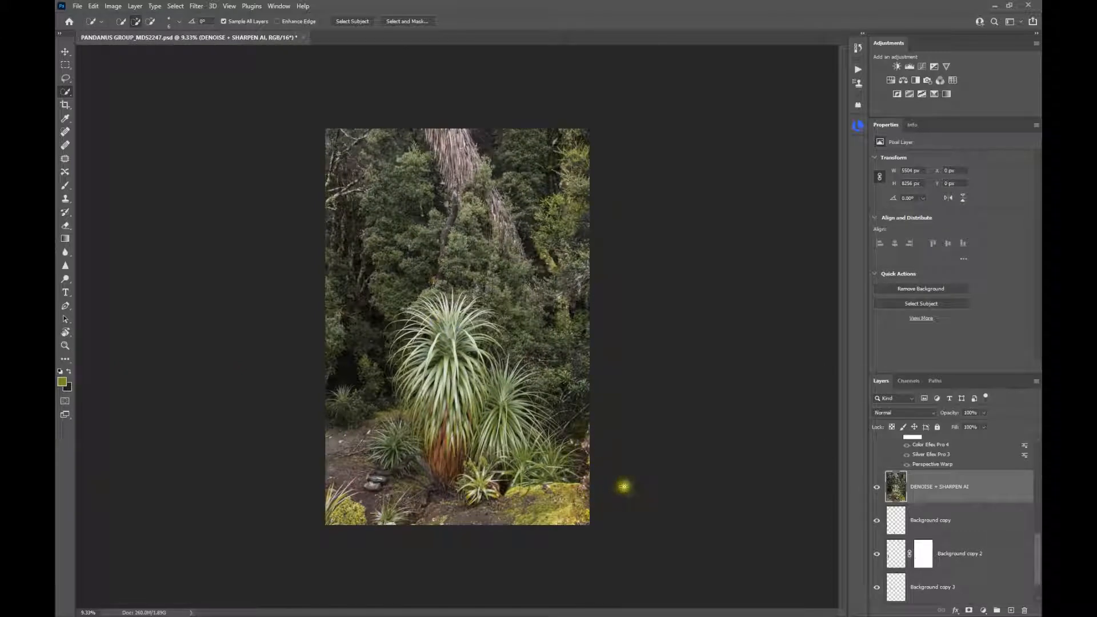
{"action": "scroll", "coordinate": [404, 554], "scroll_direction": "up", "scroll_amount": 2}
{"action": "left_click_drag", "start_coordinate": [417, 556], "coordinate": [425, 489]}
{"action": "scroll", "coordinate": [425, 489], "scroll_direction": "up", "scroll_amount": 2}
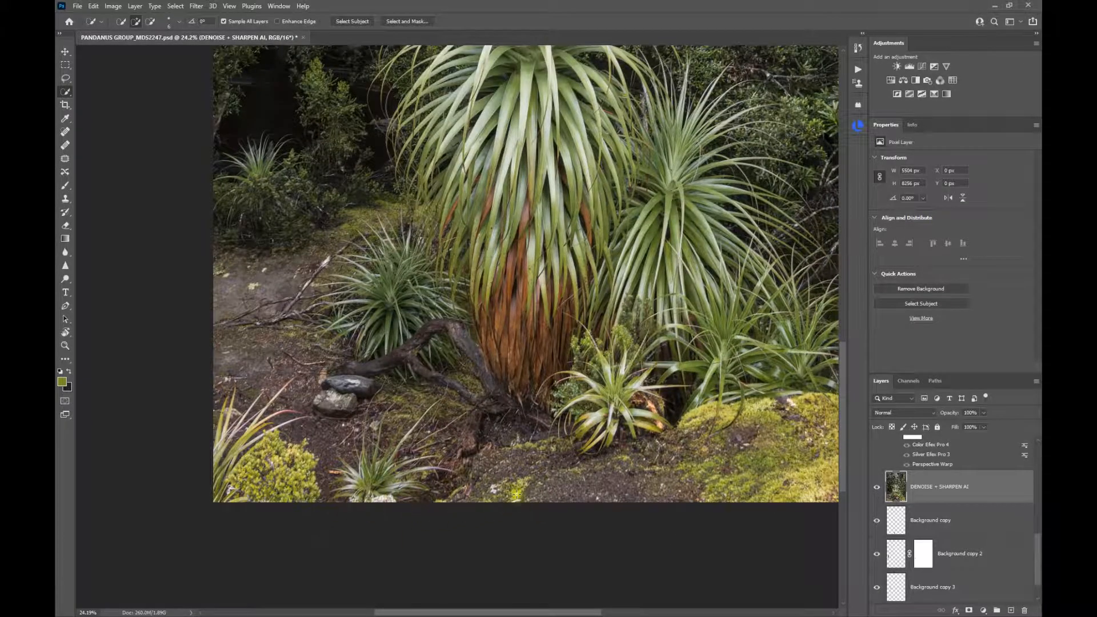
{"action": "scroll", "coordinate": [524, 497], "scroll_direction": "down", "scroll_amount": 3}
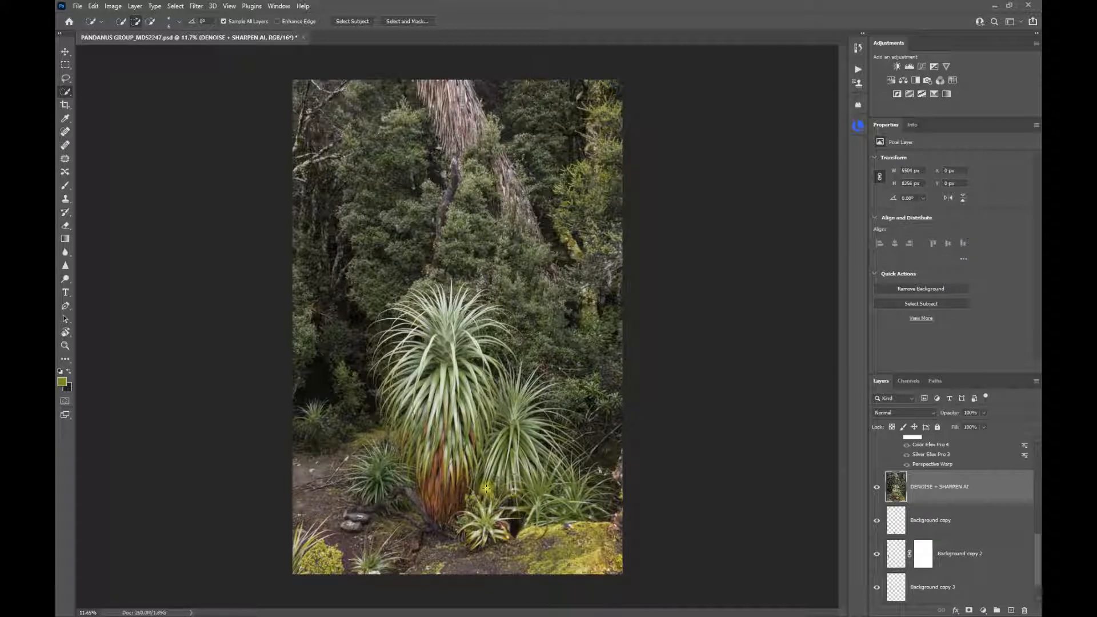
{"action": "scroll", "coordinate": [971, 517], "scroll_direction": "up", "scroll_amount": 3}
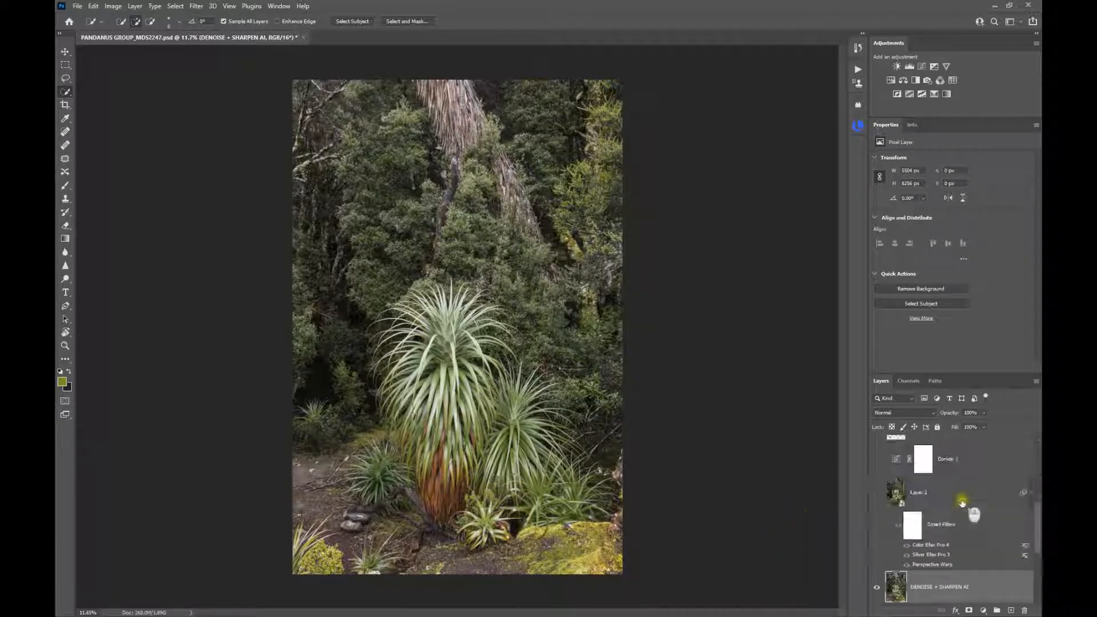
Make Layer 2 with its smart filters visible and open its Perspective Warp filter.
{"action": "left_click", "coordinate": [874, 494]}
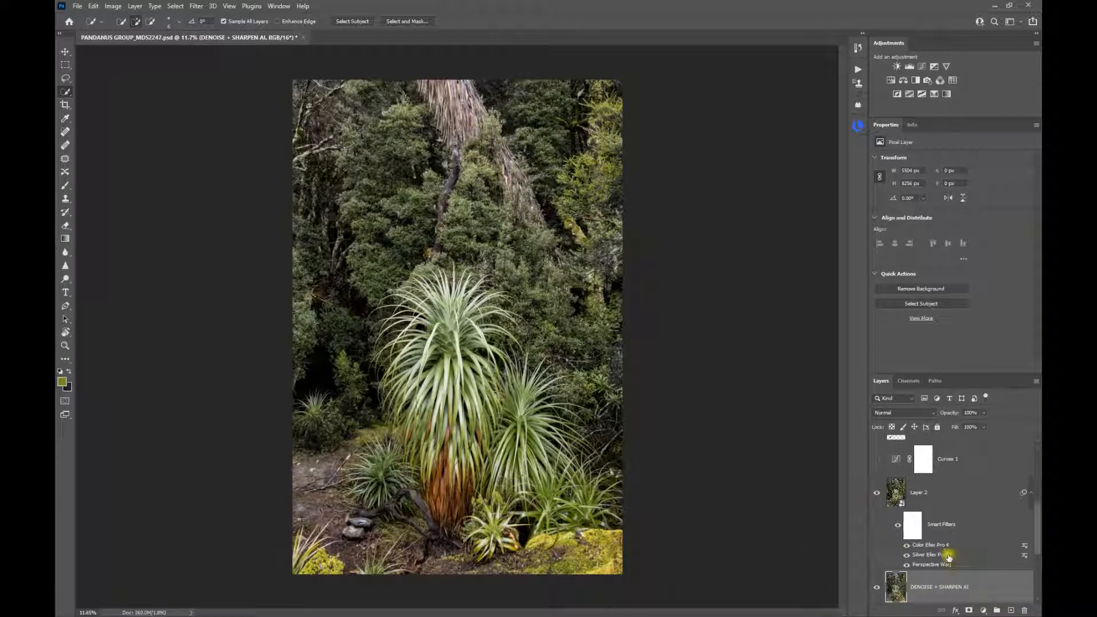
{"action": "left_click", "coordinate": [936, 566]}
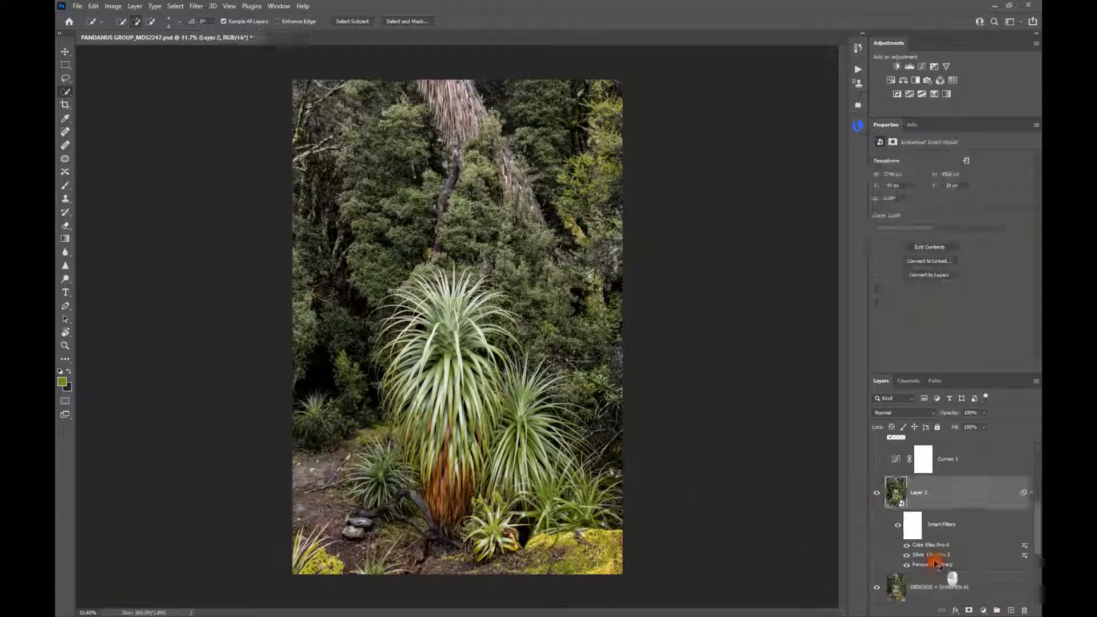
{"action": "double_click", "coordinate": [936, 566]}
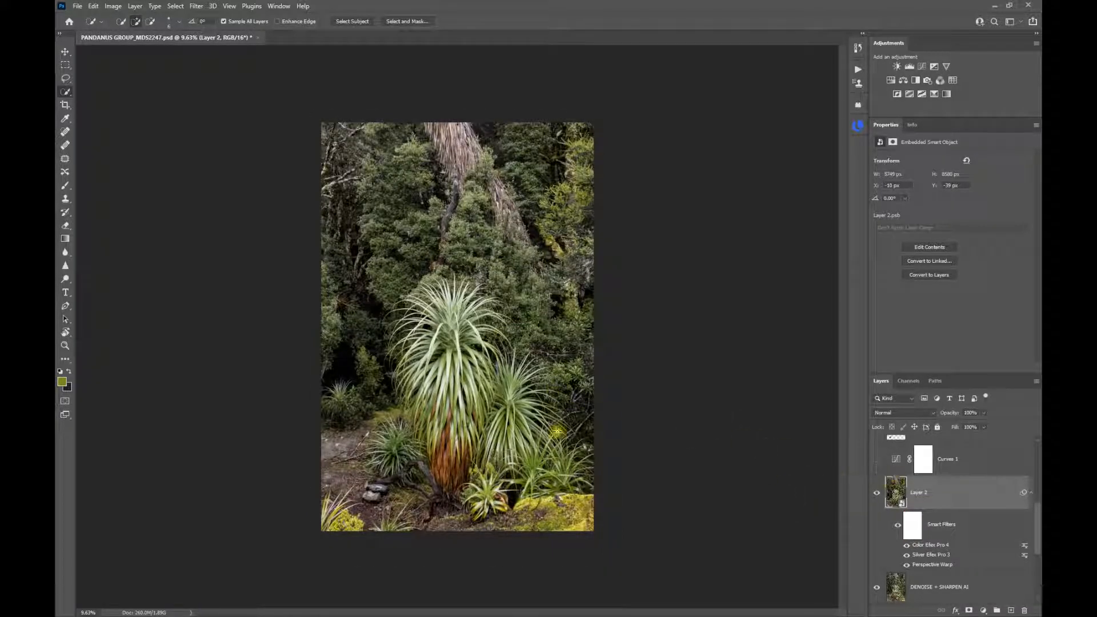
Examine the ground at the base of the pandanus, especially the two rocks beside the fallen branch.
{"action": "scroll", "coordinate": [510, 436], "scroll_direction": "up", "scroll_amount": 2}
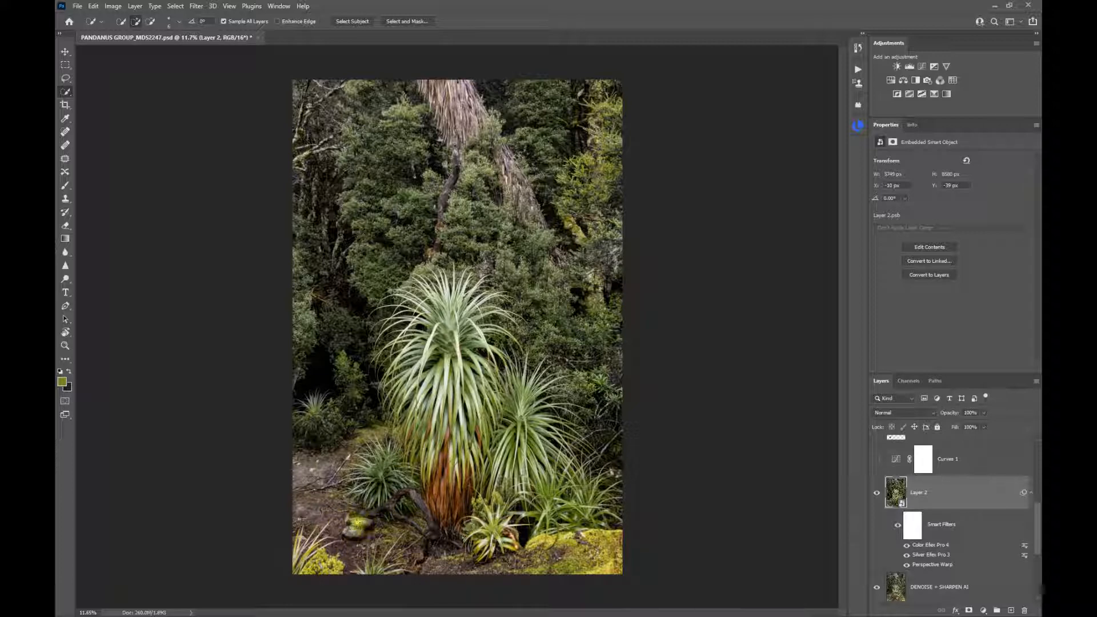
{"action": "scroll", "coordinate": [359, 522], "scroll_direction": "up", "scroll_amount": 7}
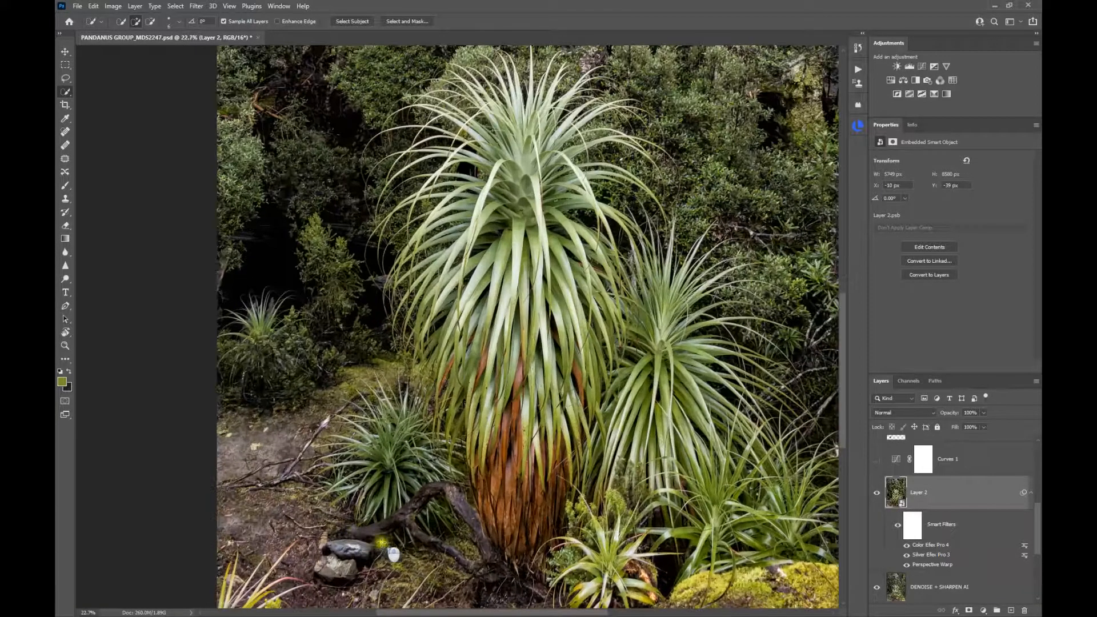
{"action": "left_click_drag", "start_coordinate": [443, 505], "coordinate": [486, 401]}
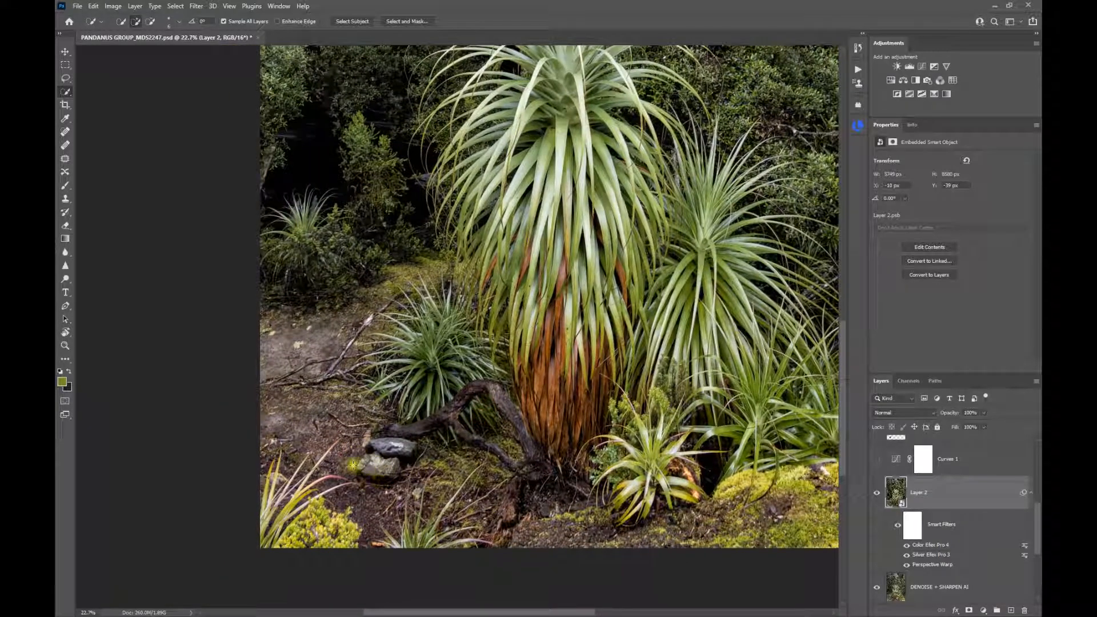
{"action": "scroll", "coordinate": [595, 454], "scroll_direction": "down", "scroll_amount": 5}
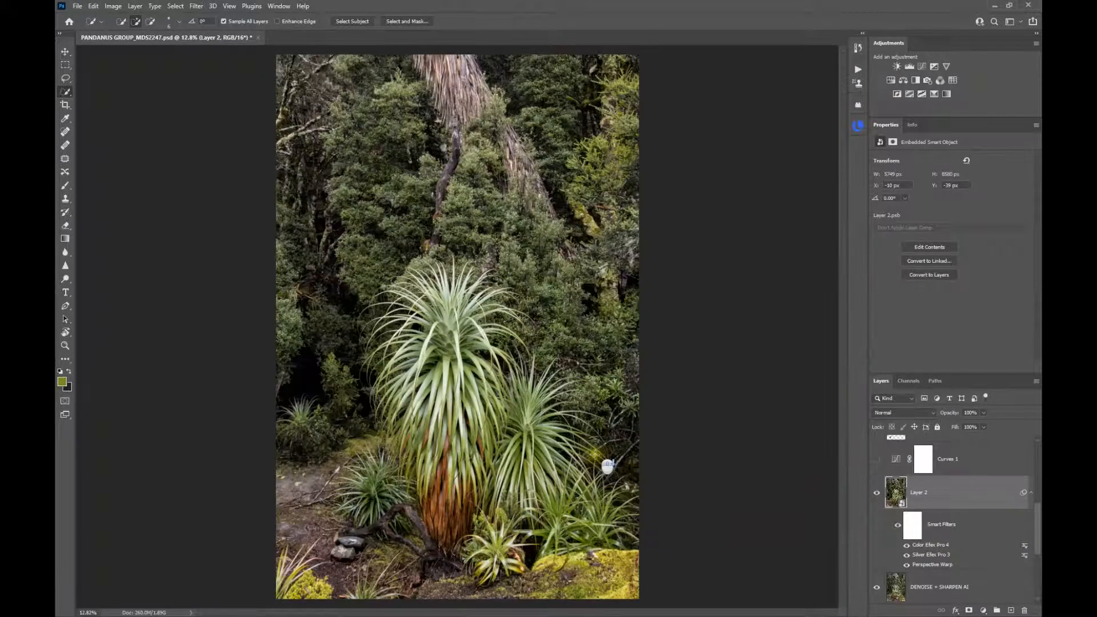
Compare the image with the Curves 1 adjustment layer shown and hidden, leaving it hidden.
{"action": "left_click", "coordinate": [901, 462]}
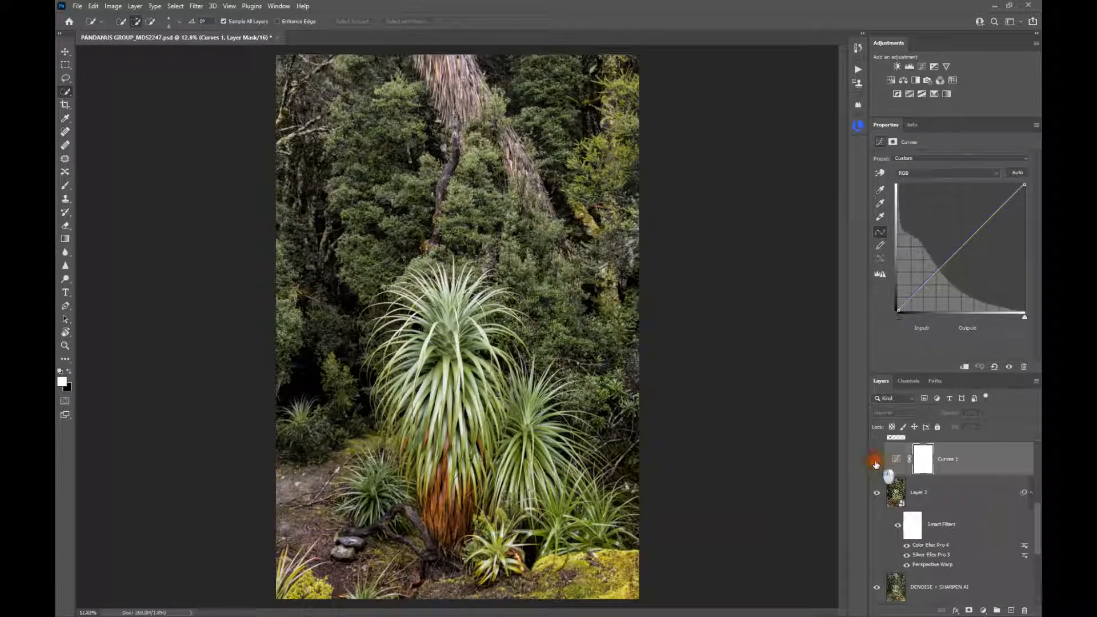
{"action": "left_click", "coordinate": [960, 467]}
{"action": "left_click", "coordinate": [895, 466]}
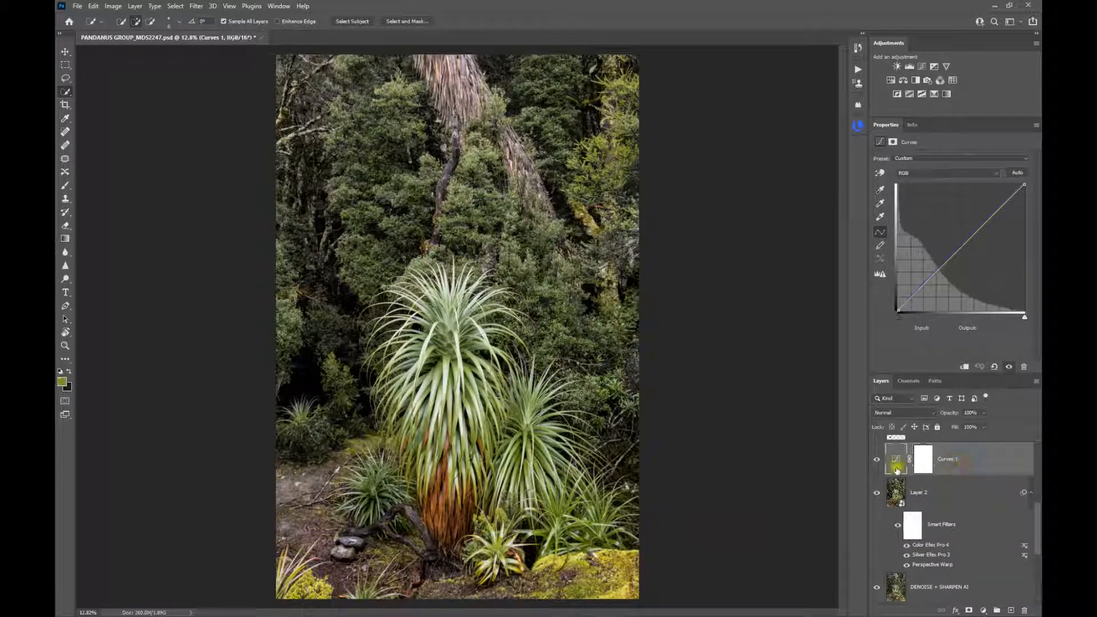
{"action": "left_click", "coordinate": [873, 464]}
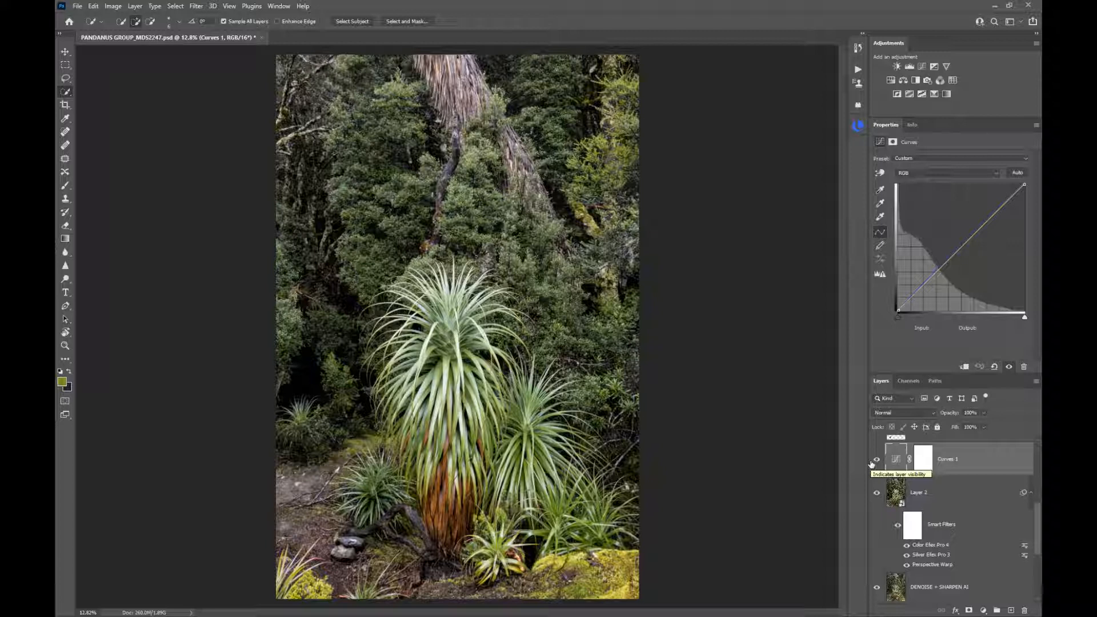
{"action": "left_click", "coordinate": [876, 460]}
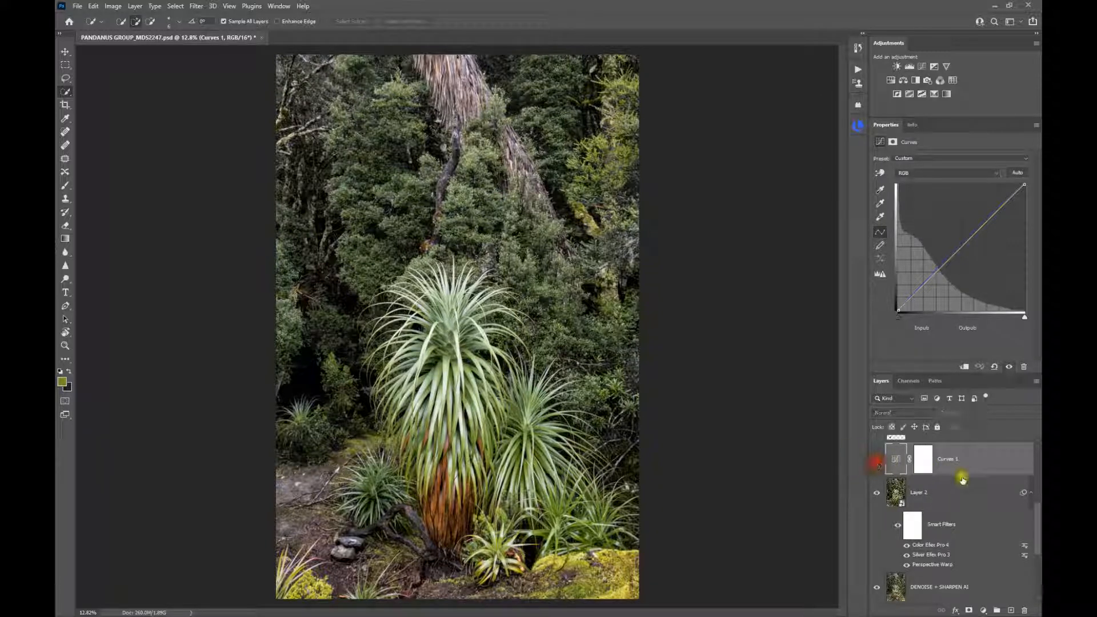
Add a Curves adjustment above Layer 2 and save Enhance Monochromatic Contrast with Snap Neutral Midtones as its default auto correction options.
{"action": "left_click", "coordinate": [971, 486]}
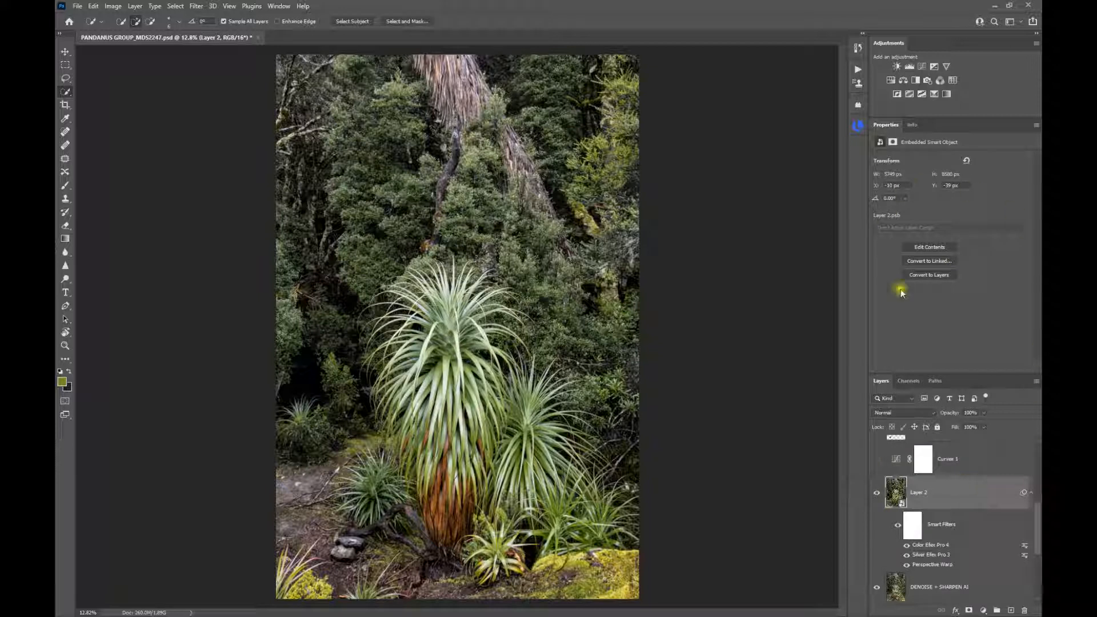
{"action": "left_click", "coordinate": [922, 67]}
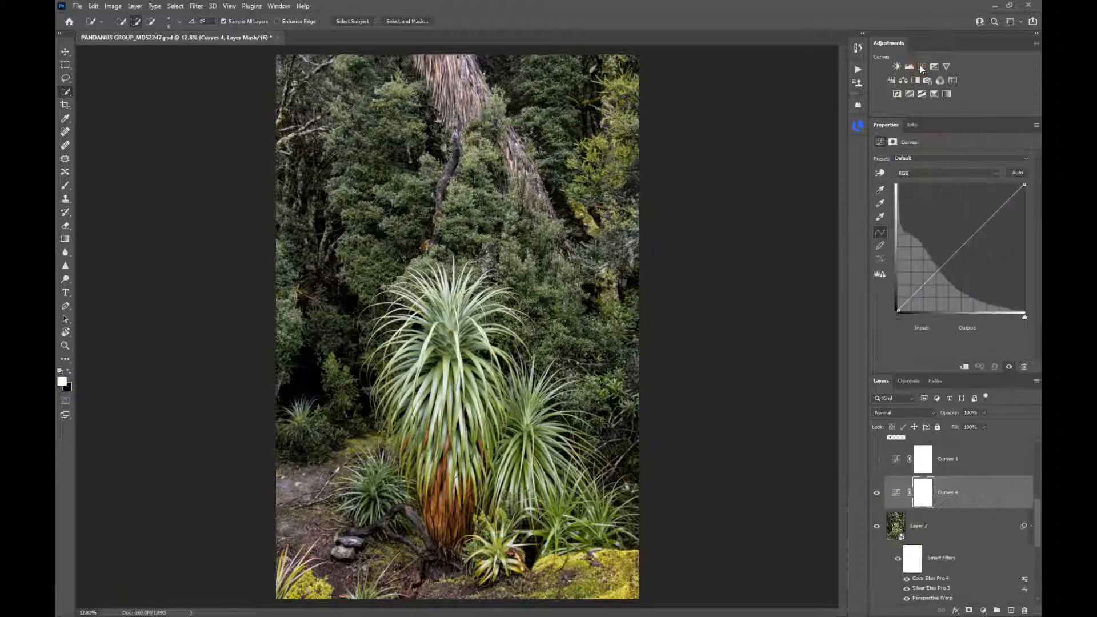
{"action": "left_click", "coordinate": [1019, 172], "text": "alt"}
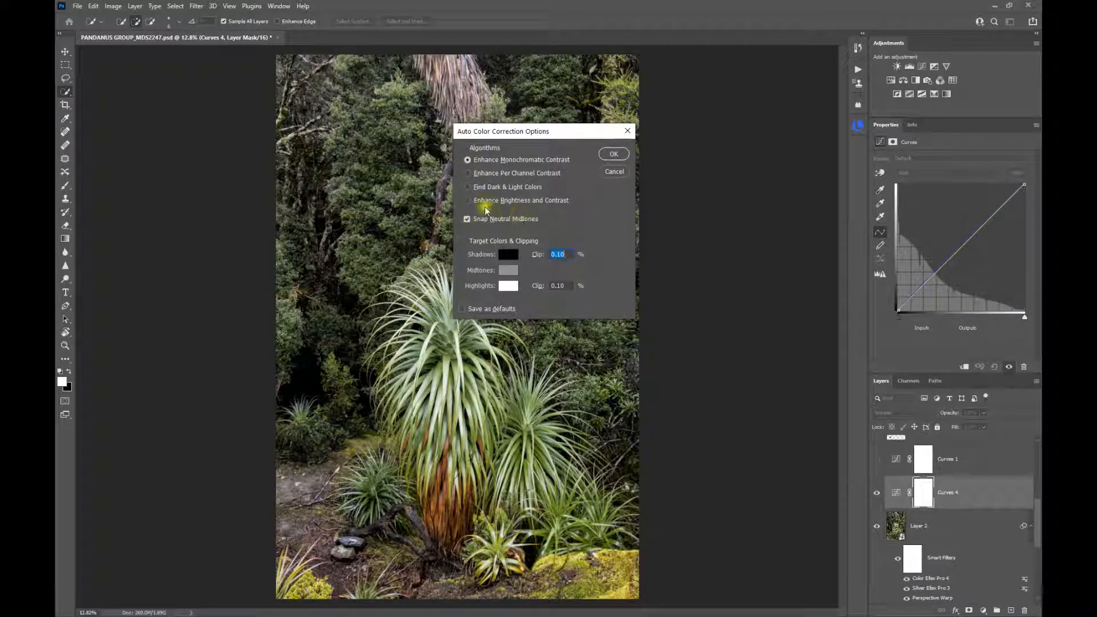
{"action": "left_click", "coordinate": [462, 308]}
{"action": "left_click", "coordinate": [620, 157]}
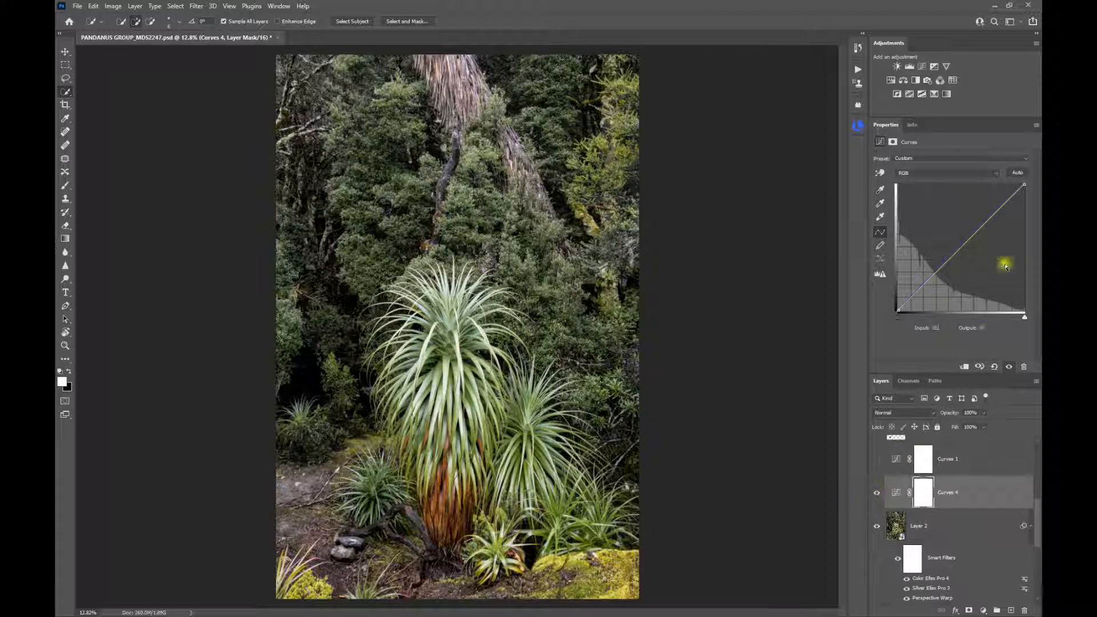
Reset the new Curves adjustment to the Default preset, apply the Auto correction, and compare the image with it hidden and shown.
{"action": "left_click", "coordinate": [949, 160]}
{"action": "left_click", "coordinate": [919, 169]}
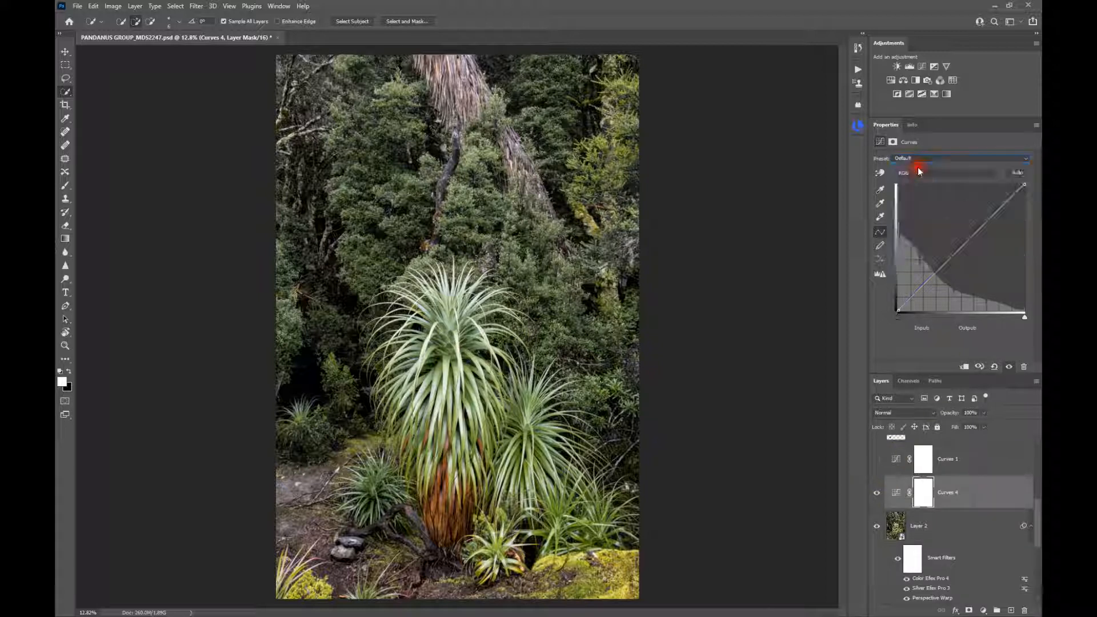
{"action": "left_click", "coordinate": [1017, 171]}
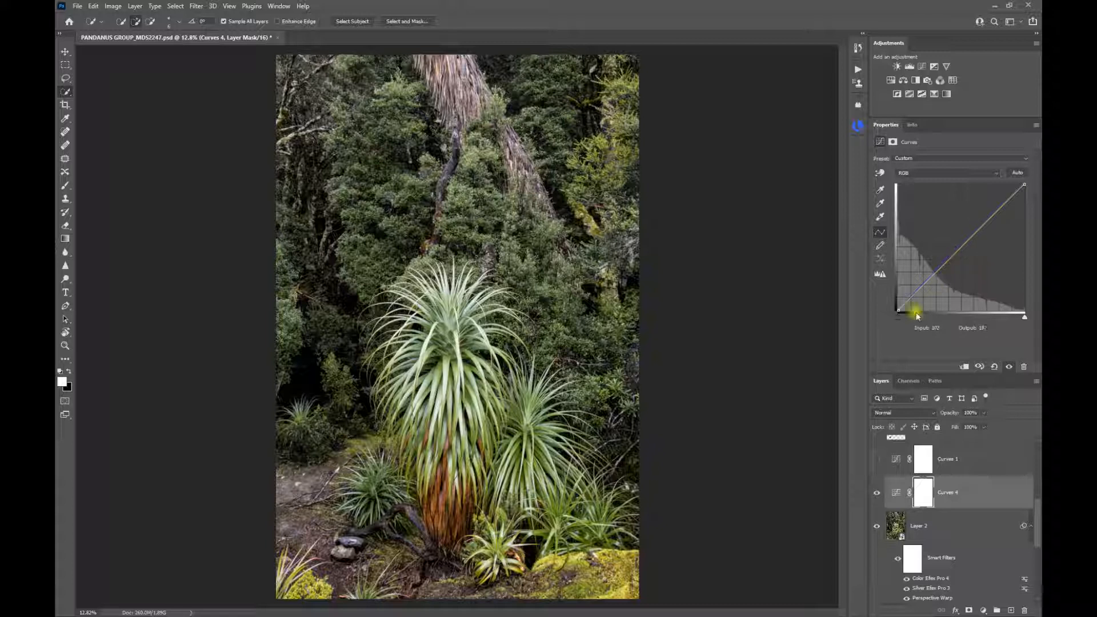
{"action": "left_click", "coordinate": [878, 492]}
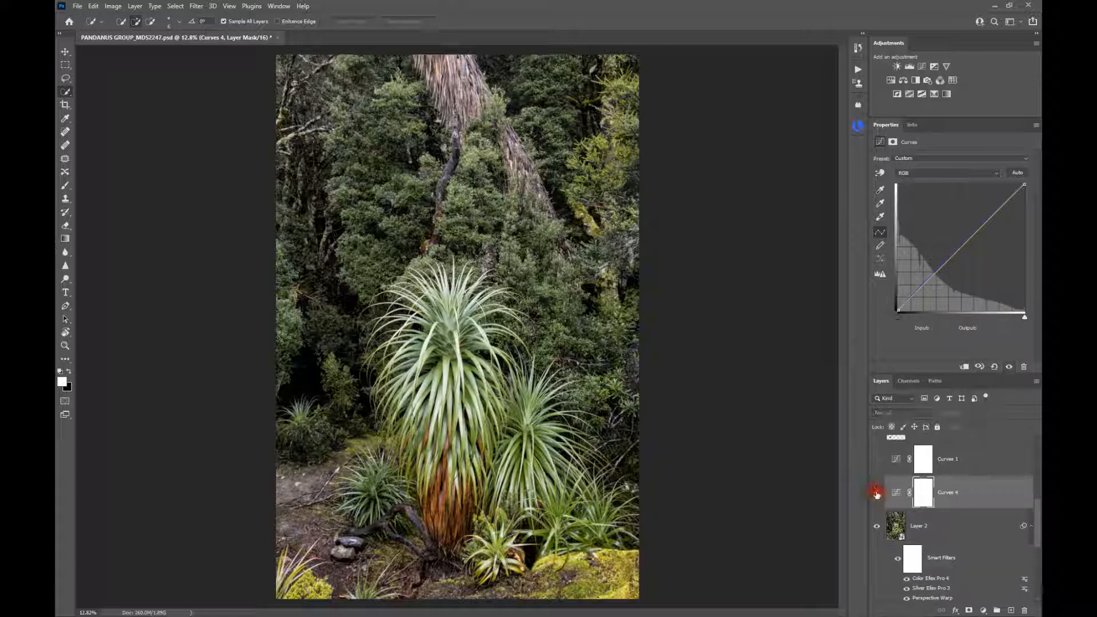
{"action": "left_click", "coordinate": [877, 493]}
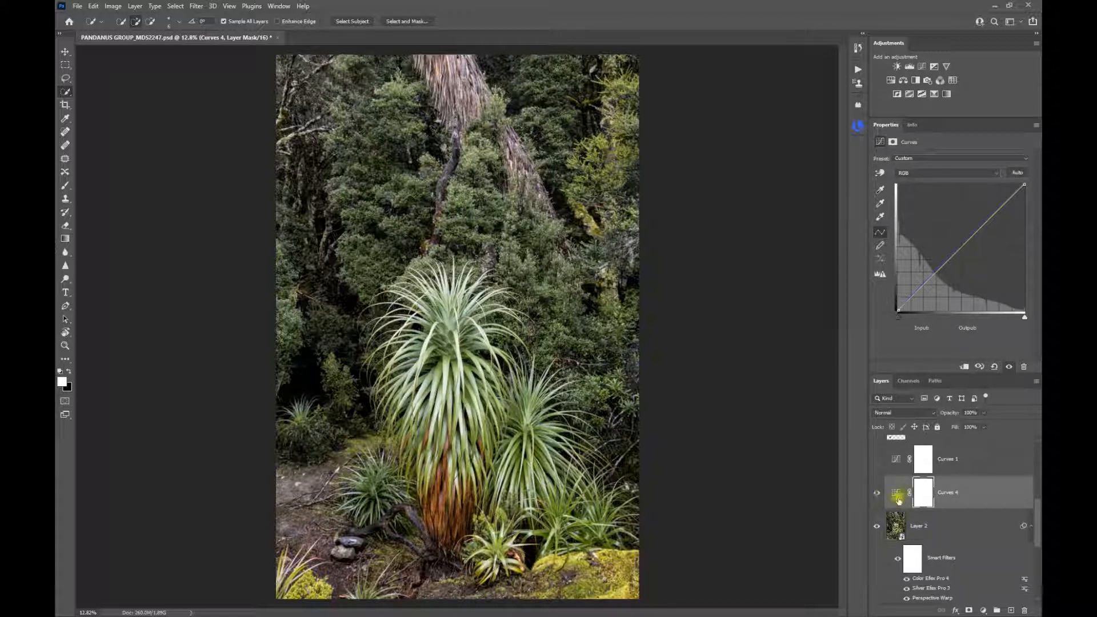
Delete the old Curves 1 adjustment layer above the new Curves adjustment.
{"action": "left_click", "coordinate": [981, 470]}
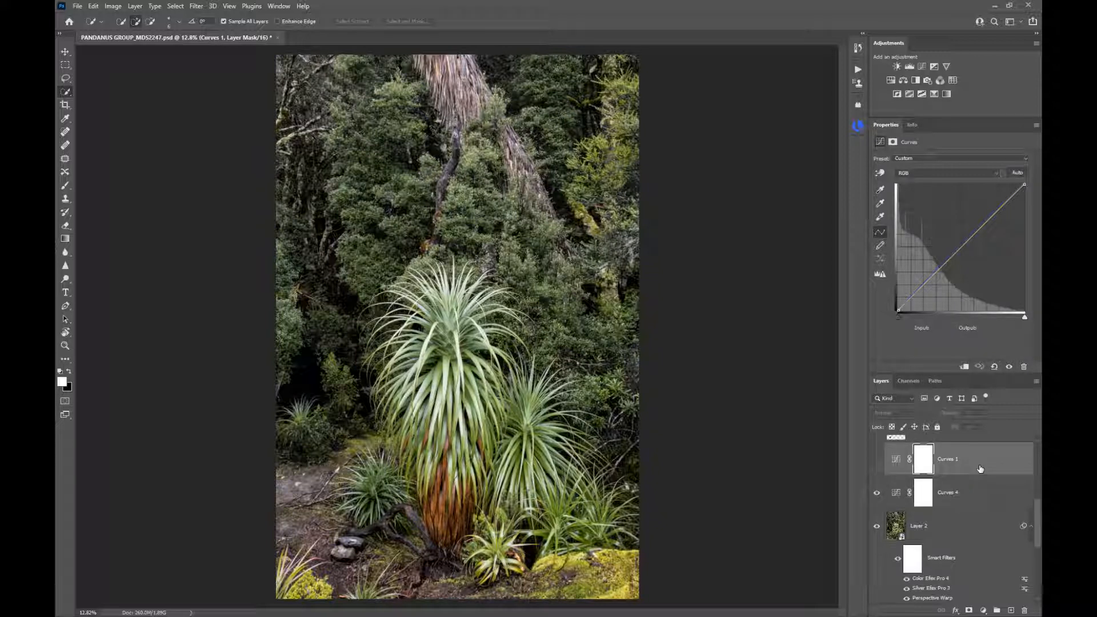
{"action": "key", "text": "Delete"}
{"action": "left_click", "coordinate": [940, 470]}
{"action": "left_click", "coordinate": [968, 459]}
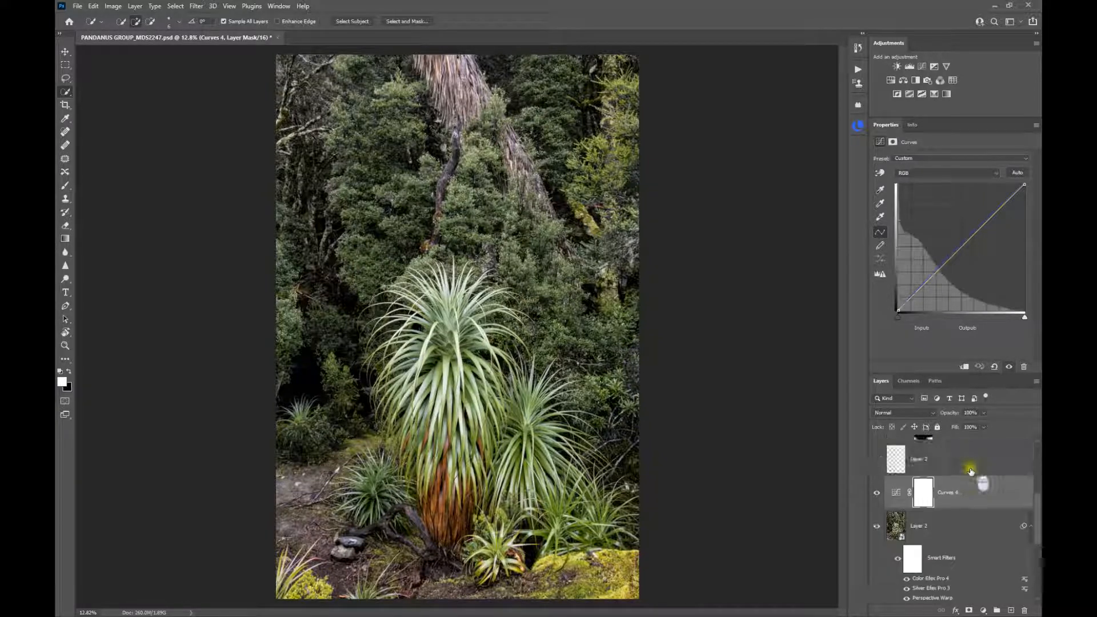
Select Layer 3 and make it visible to hide the two rocks beside the fallen branch.
{"action": "scroll", "coordinate": [967, 478], "scroll_direction": "up", "scroll_amount": 2}
{"action": "left_click", "coordinate": [951, 492]}
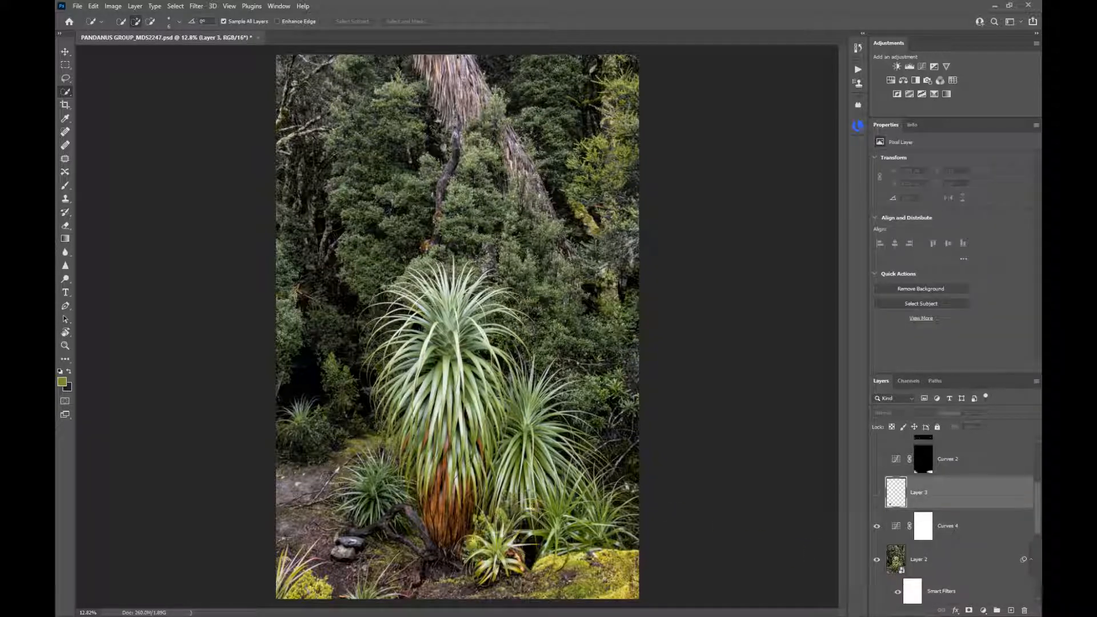
{"action": "scroll", "coordinate": [341, 567], "scroll_direction": "up", "scroll_amount": 1}
{"action": "scroll", "coordinate": [341, 568], "scroll_direction": "up", "scroll_amount": 6}
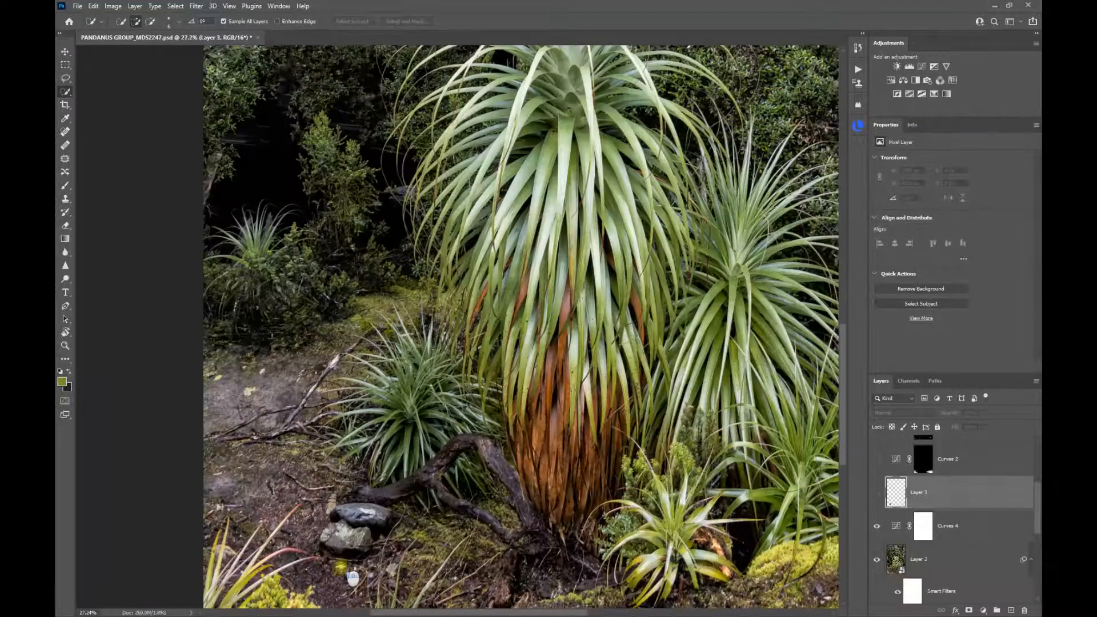
{"action": "left_click_drag", "start_coordinate": [476, 476], "coordinate": [505, 302]}
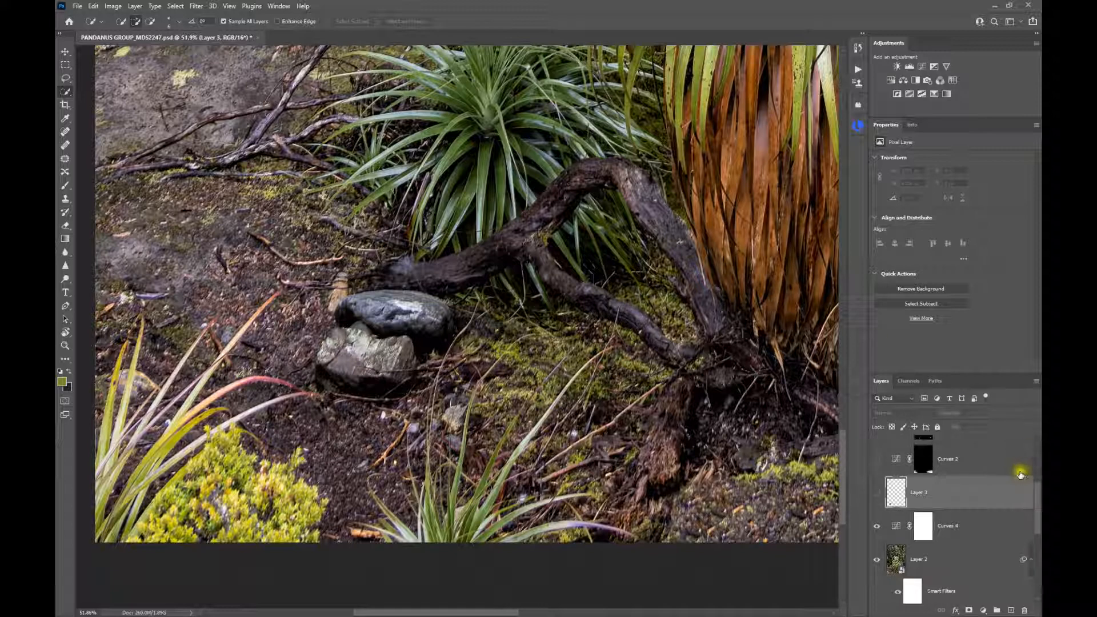
{"action": "left_click", "coordinate": [972, 501]}
{"action": "left_click", "coordinate": [877, 494]}
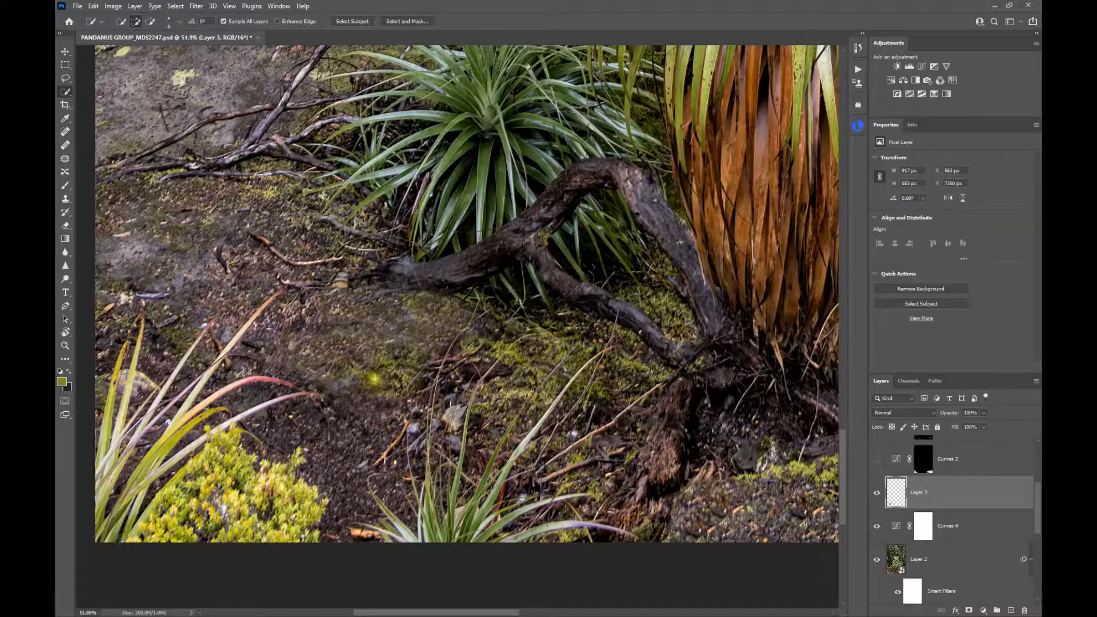
Make the Curves 2 adjustment layer visible to darken the mossy rock in the image corner.
{"action": "scroll", "coordinate": [316, 401], "scroll_direction": "down", "scroll_amount": 3}
{"action": "scroll", "coordinate": [316, 402], "scroll_direction": "down", "scroll_amount": 3}
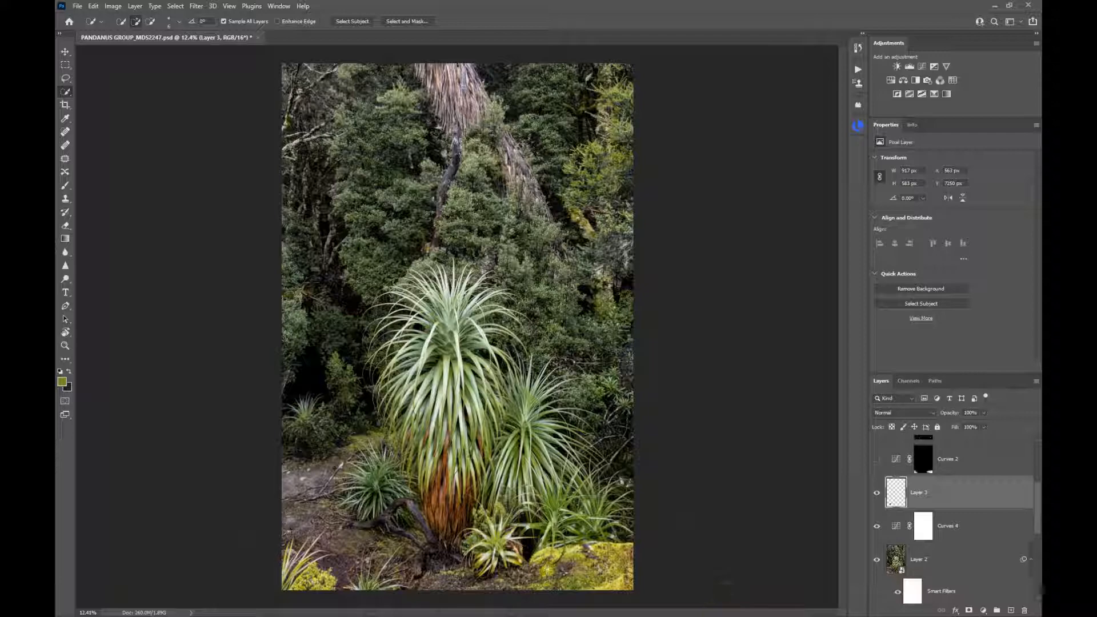
{"action": "scroll", "coordinate": [549, 592], "scroll_direction": "up", "scroll_amount": 2}
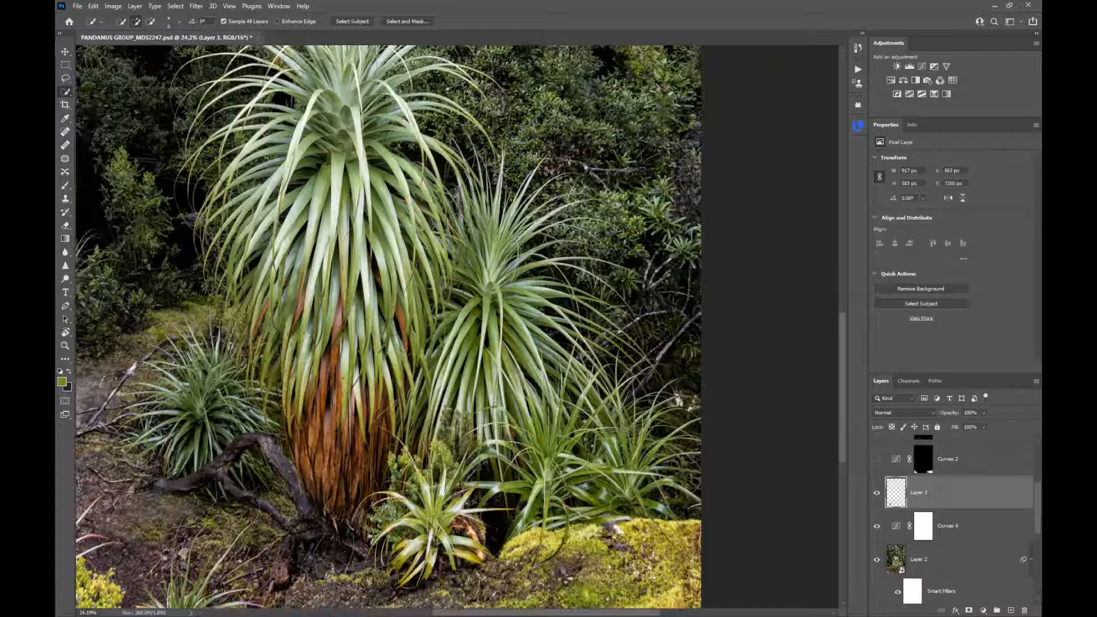
{"action": "left_click_drag", "start_coordinate": [590, 601], "coordinate": [575, 520]}
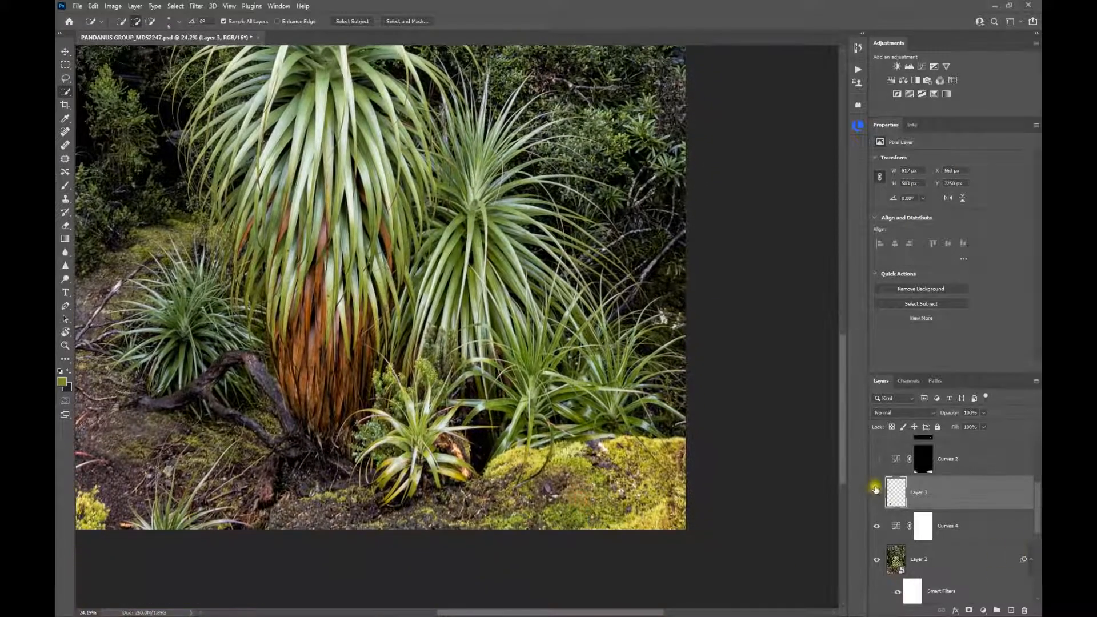
{"action": "left_click", "coordinate": [878, 460]}
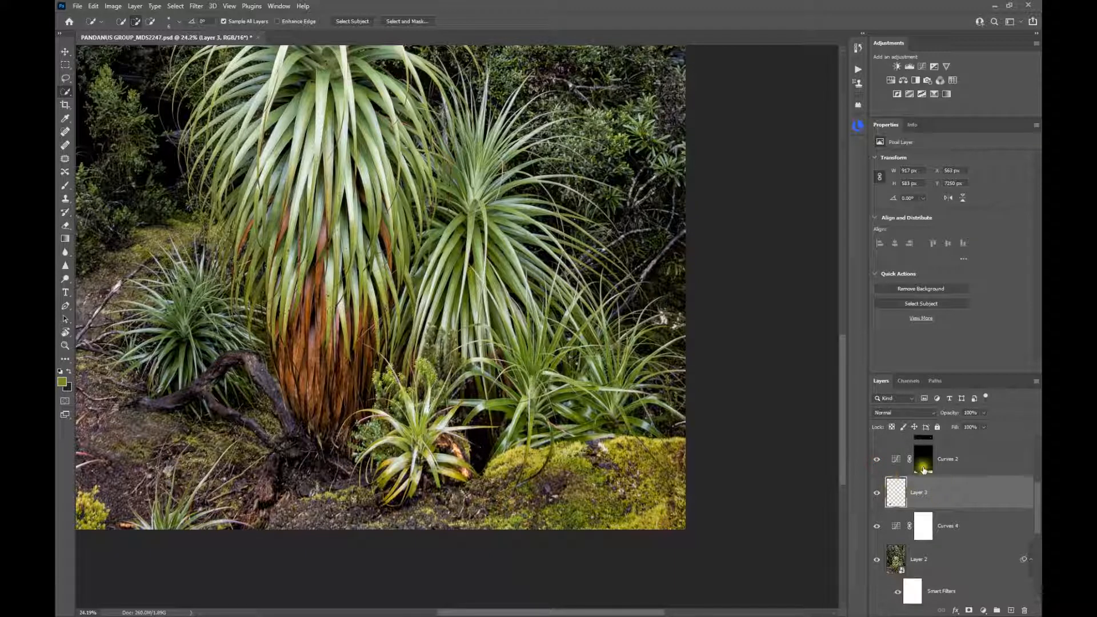
Inspect the Curves 2 adjustment's curve and view its layer mask on the canvas.
{"action": "left_click", "coordinate": [896, 465]}
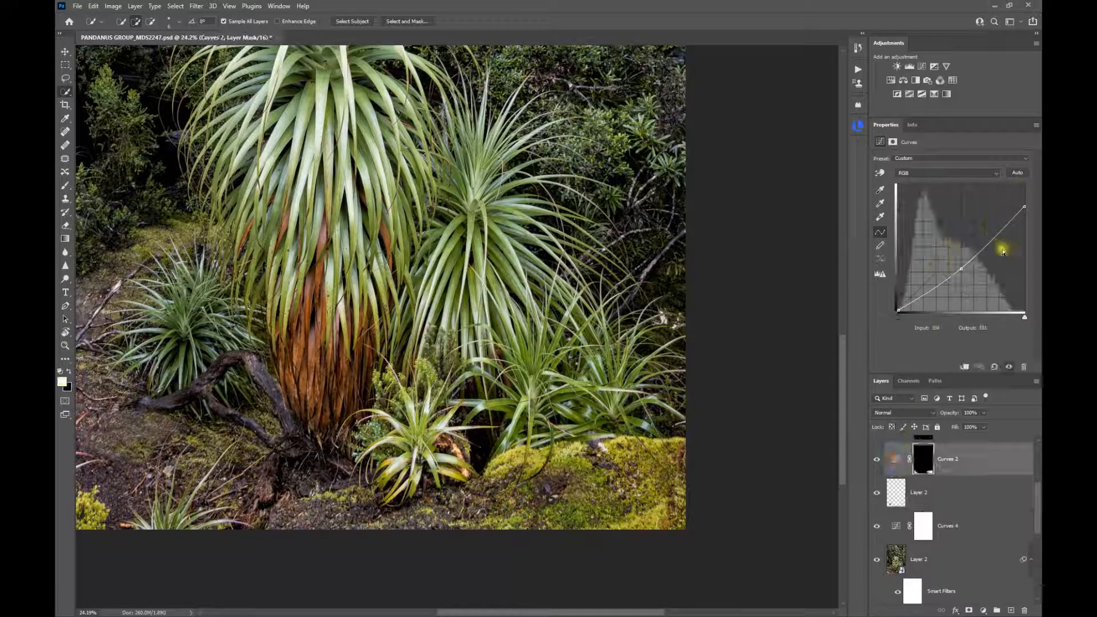
{"action": "left_click", "coordinate": [930, 463]}
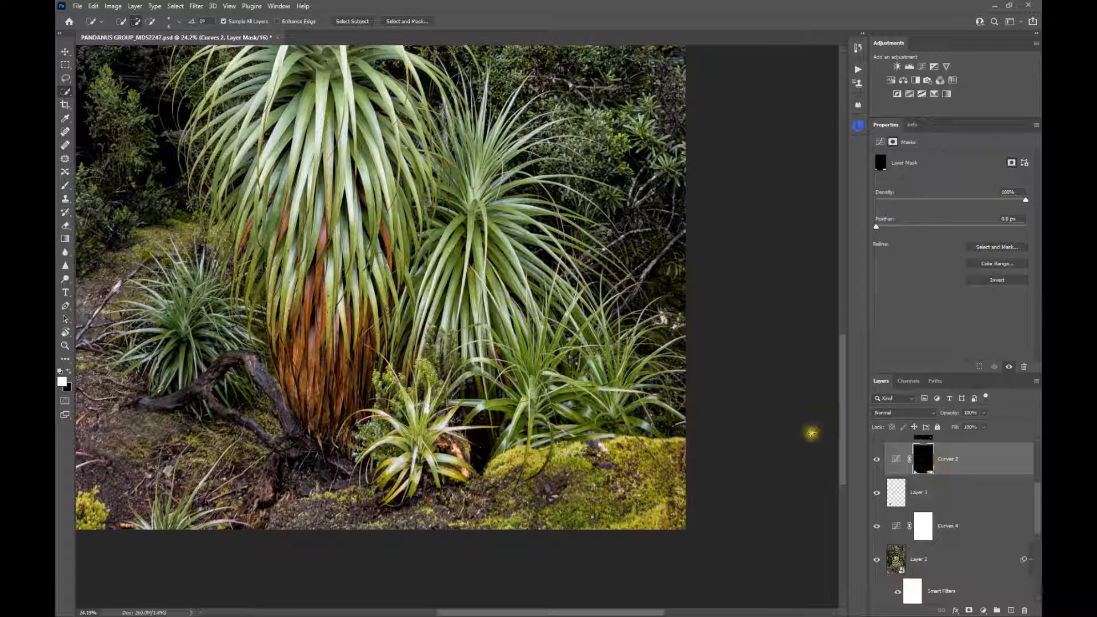
{"action": "left_click", "coordinate": [924, 465], "text": "alt"}
{"action": "left_click", "coordinate": [924, 464], "text": "alt"}
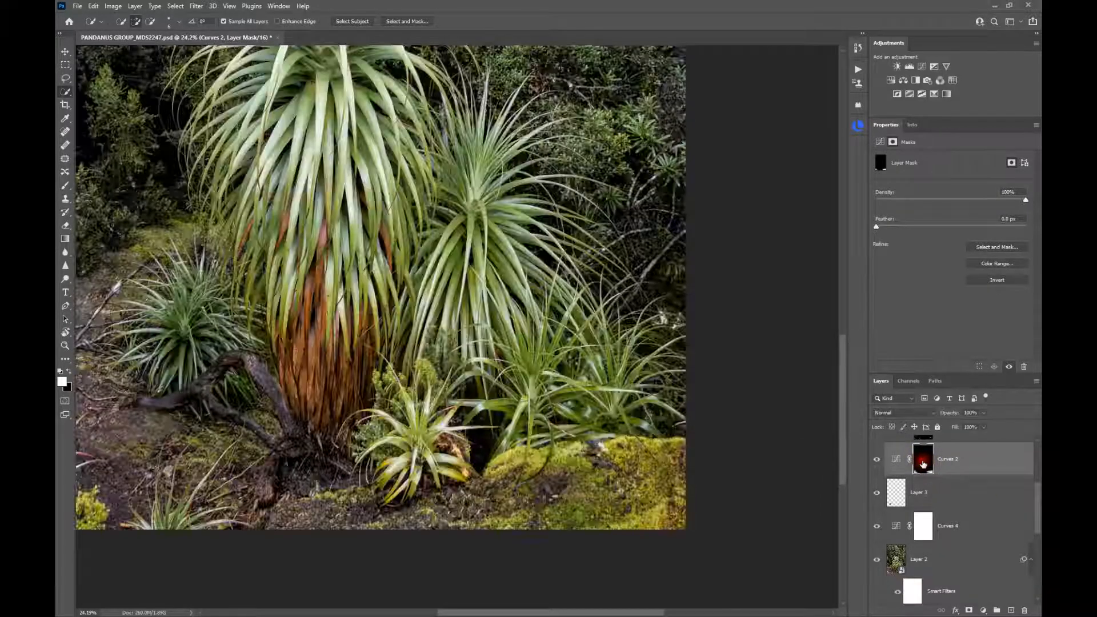
Compare the mossy rock close up and in the wider image with Curves 2 hidden and shown.
{"action": "left_click", "coordinate": [877, 463]}
{"action": "left_click", "coordinate": [877, 462]}
{"action": "scroll", "coordinate": [611, 479], "scroll_direction": "down", "scroll_amount": 3}
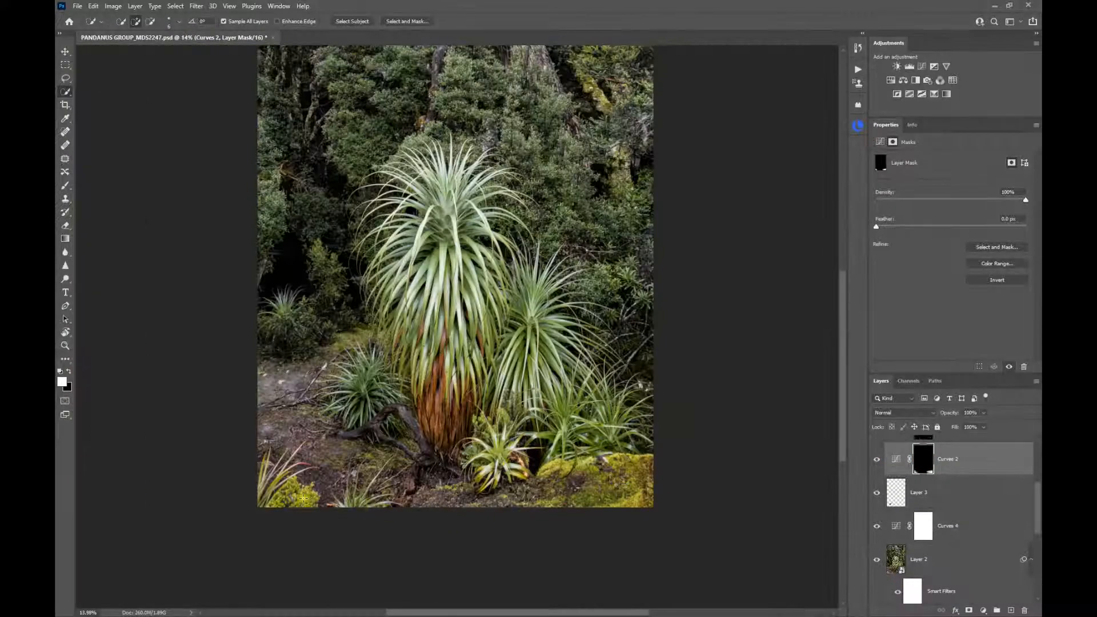
{"action": "left_click", "coordinate": [877, 460]}
{"action": "left_click", "coordinate": [876, 460]}
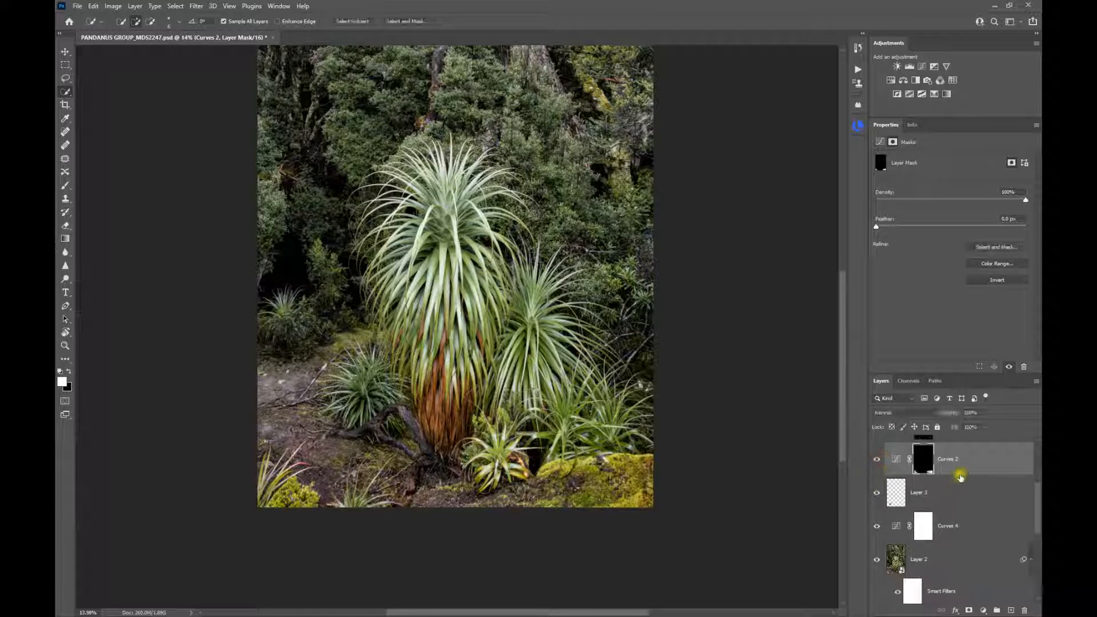
{"action": "scroll", "coordinate": [956, 474], "scroll_direction": "up", "scroll_amount": 2}
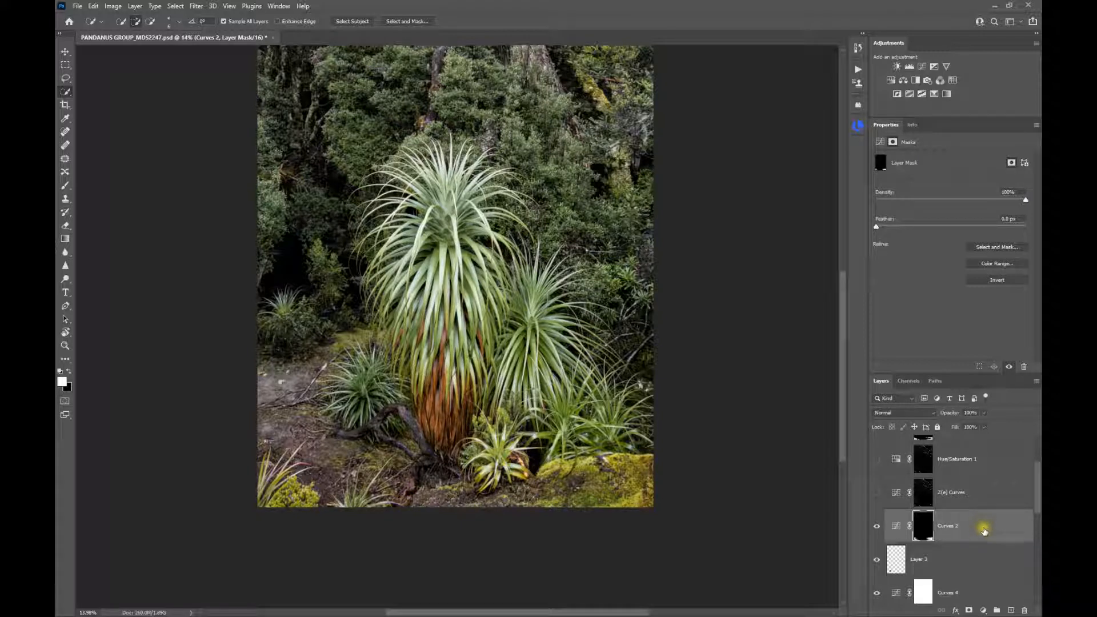
Make the Curves layer directly above Curves 2 visible, along with the Hue/Saturation 1 and Hue/Saturation 2 adjustment layers.
{"action": "left_click", "coordinate": [878, 493]}
{"action": "scroll", "coordinate": [910, 496], "scroll_direction": "up", "scroll_amount": 1}
{"action": "left_click", "coordinate": [877, 493]}
{"action": "left_click", "coordinate": [921, 495]}
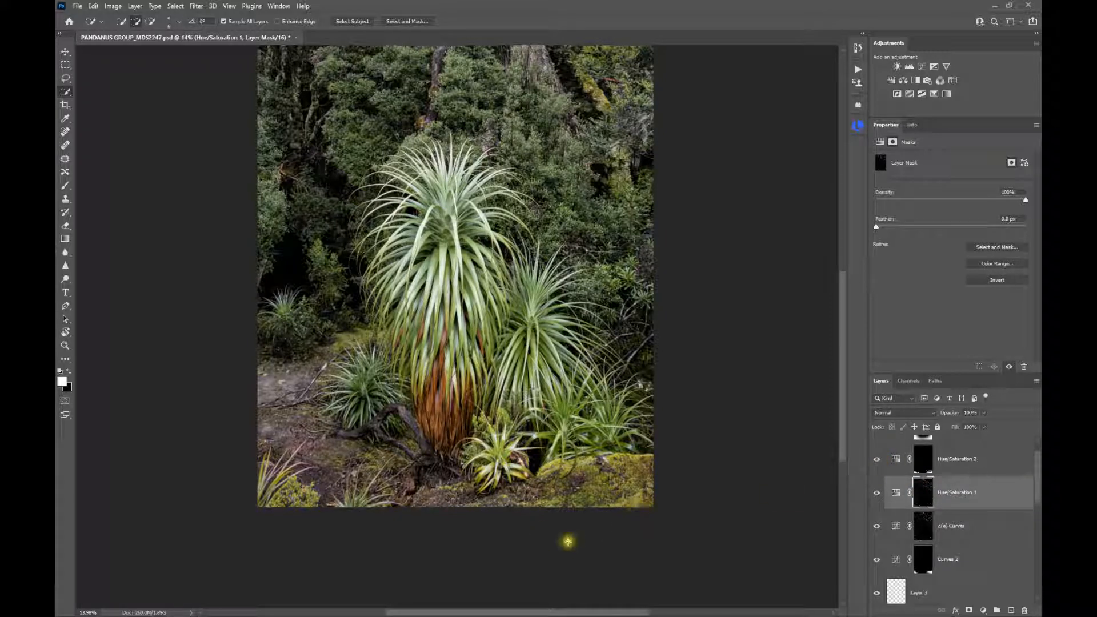
{"action": "left_click", "coordinate": [877, 460]}
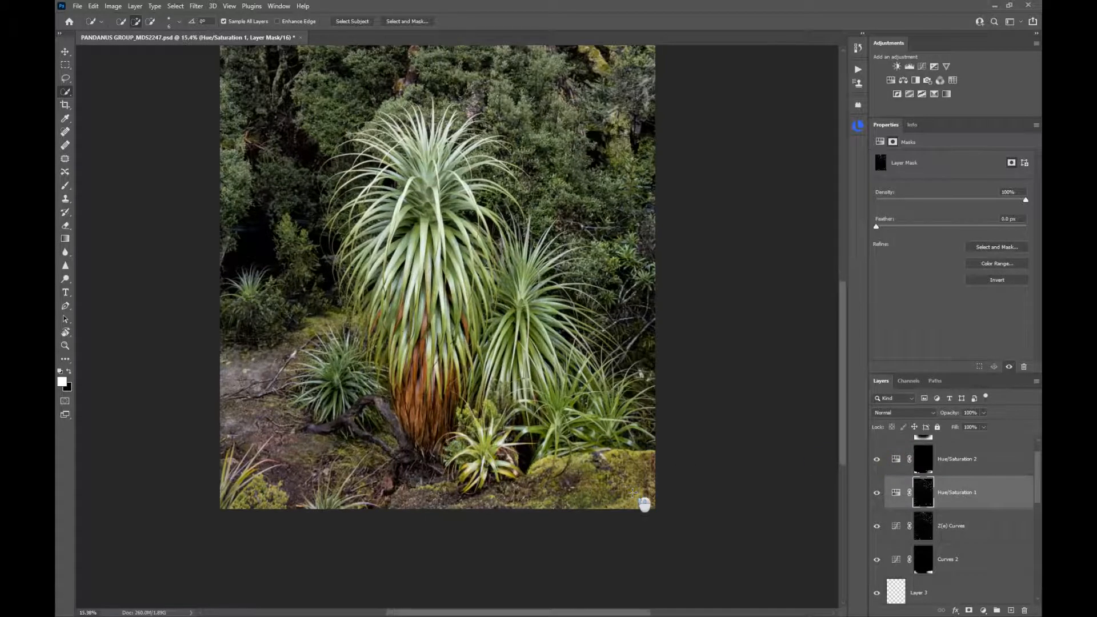
Preview the whole image with the Curves 3 adjustment layer shown and hidden.
{"action": "scroll", "coordinate": [644, 501], "scroll_direction": "down", "scroll_amount": 2}
{"action": "scroll", "coordinate": [1003, 471], "scroll_direction": "up", "scroll_amount": 1}
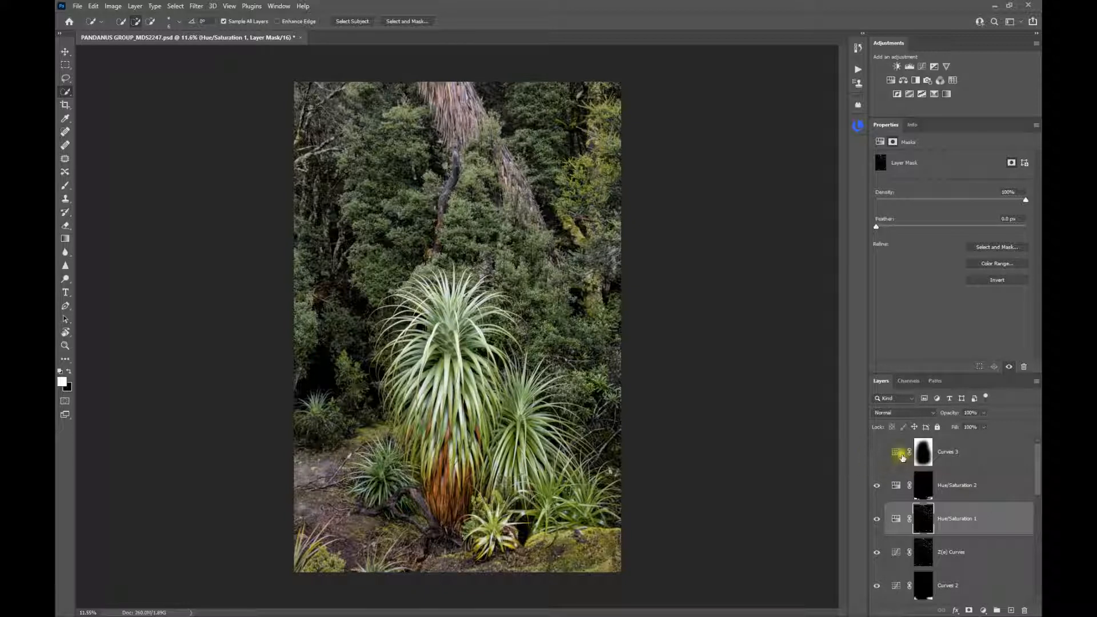
{"action": "left_click", "coordinate": [876, 454]}
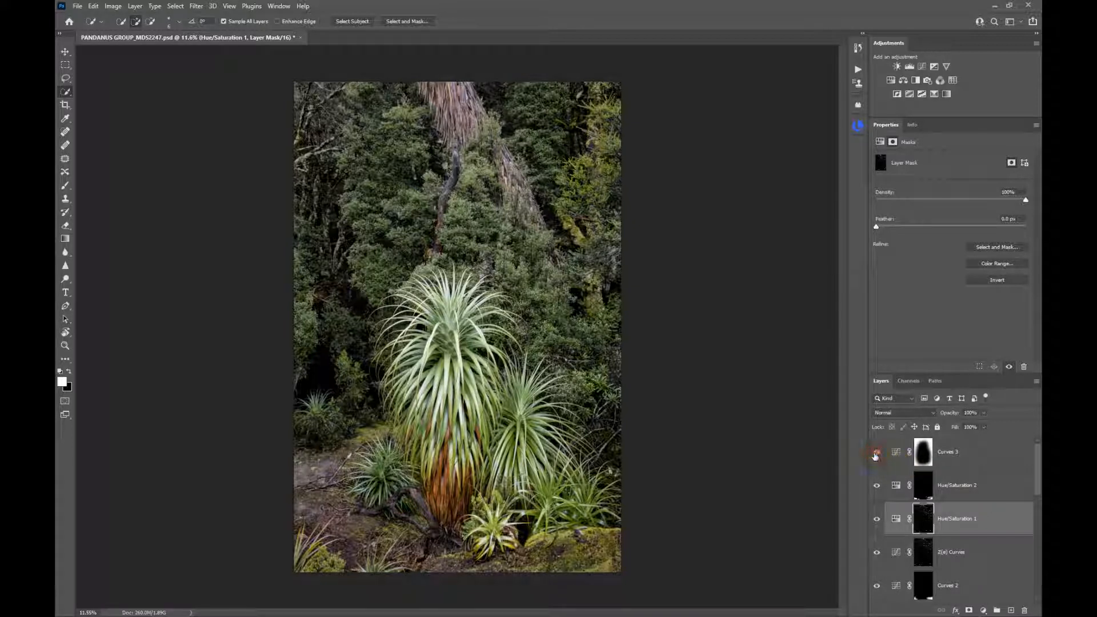
{"action": "left_click", "coordinate": [876, 455]}
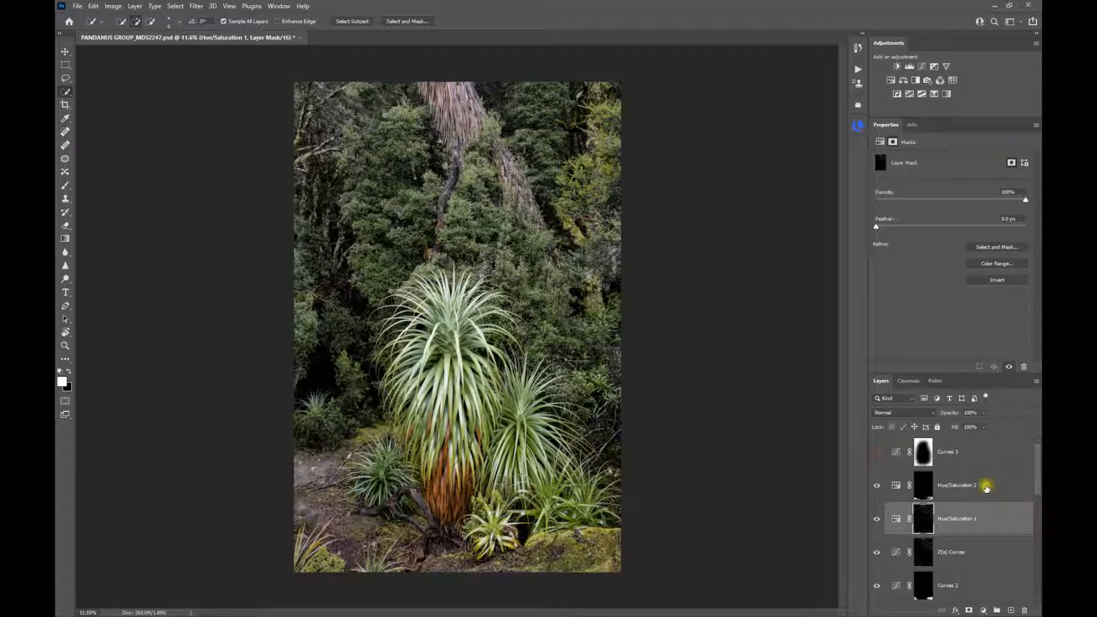
Select the Hue/Saturation 2 layer and draw a freehand Lasso selection loosely around the pandanus plants.
{"action": "left_click", "coordinate": [969, 484]}
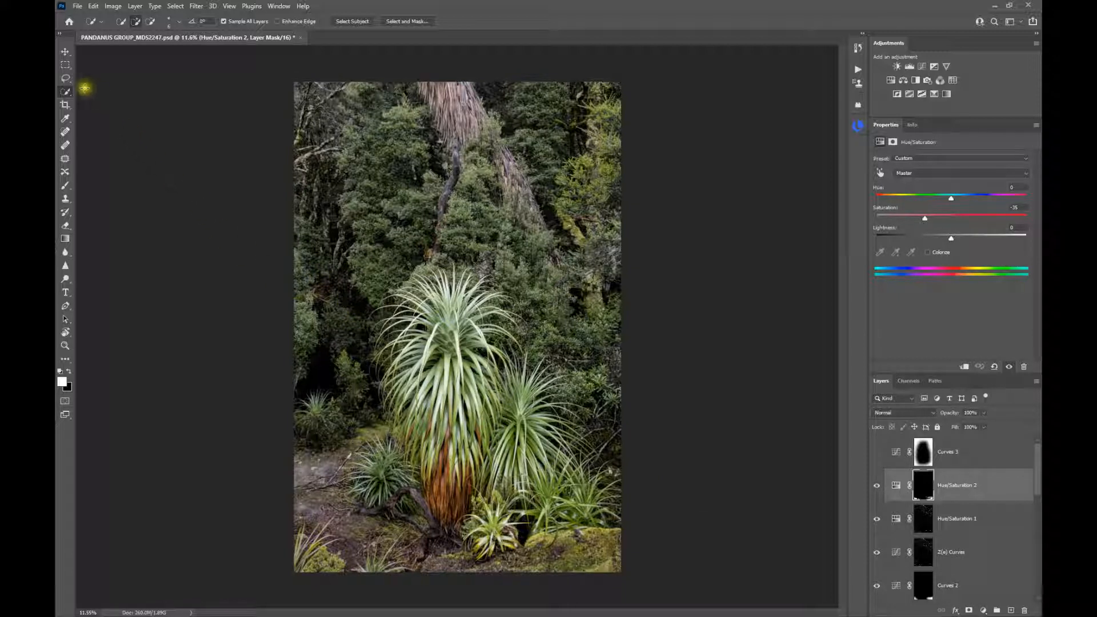
{"action": "left_click", "coordinate": [66, 79]}
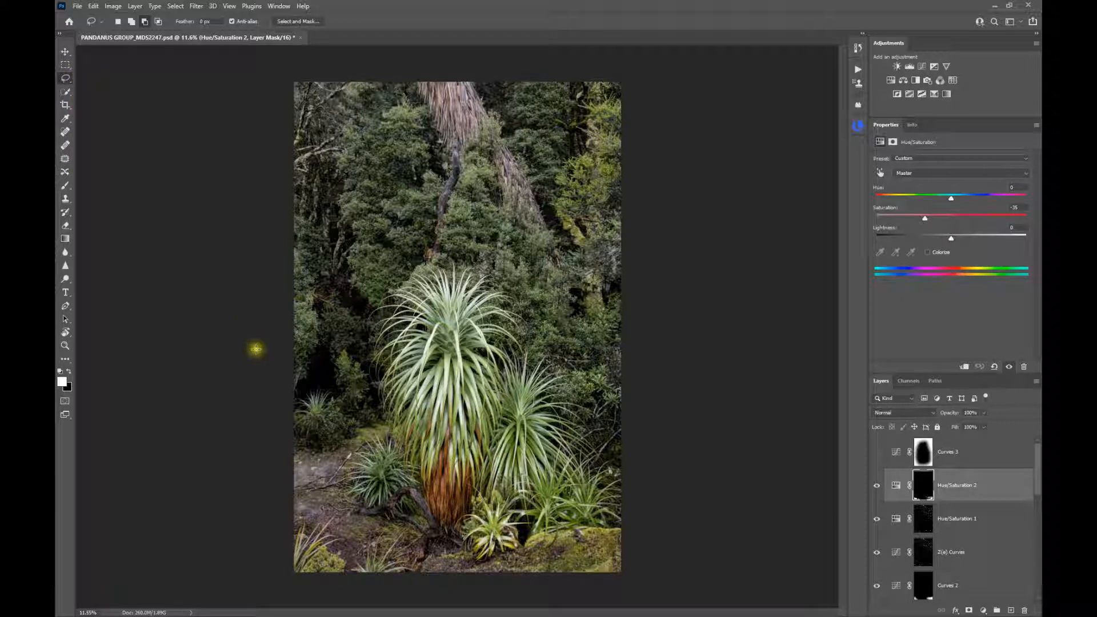
{"action": "left_click", "coordinate": [398, 517]}
{"action": "mouse_move", "coordinate": [398, 517]}
{"action": "left_mouse_down"}
{"action": "mouse_move", "coordinate": [346, 433]}
{"action": "mouse_move", "coordinate": [330, 367]}
{"action": "mouse_move", "coordinate": [376, 219]}
{"action": "mouse_move", "coordinate": [413, 185]}
{"action": "mouse_move", "coordinate": [534, 163]}
{"action": "mouse_move", "coordinate": [597, 291]}
{"action": "mouse_move", "coordinate": [589, 516]}
{"action": "mouse_move", "coordinate": [570, 537]}
{"action": "mouse_move", "coordinate": [509, 554]}
{"action": "mouse_move", "coordinate": [461, 554]}
{"action": "mouse_move", "coordinate": [398, 517]}
{"action": "left_mouse_up"}
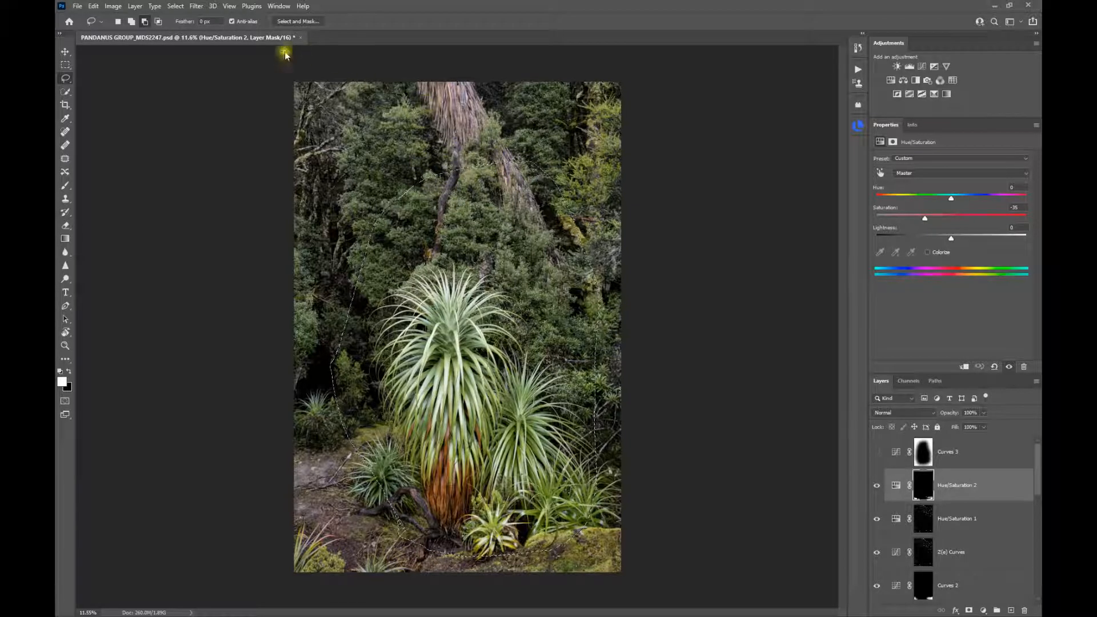
Feather the selection around the plants by 360 pixels and invert it to cover the surroundings.
{"action": "left_click", "coordinate": [176, 6]}
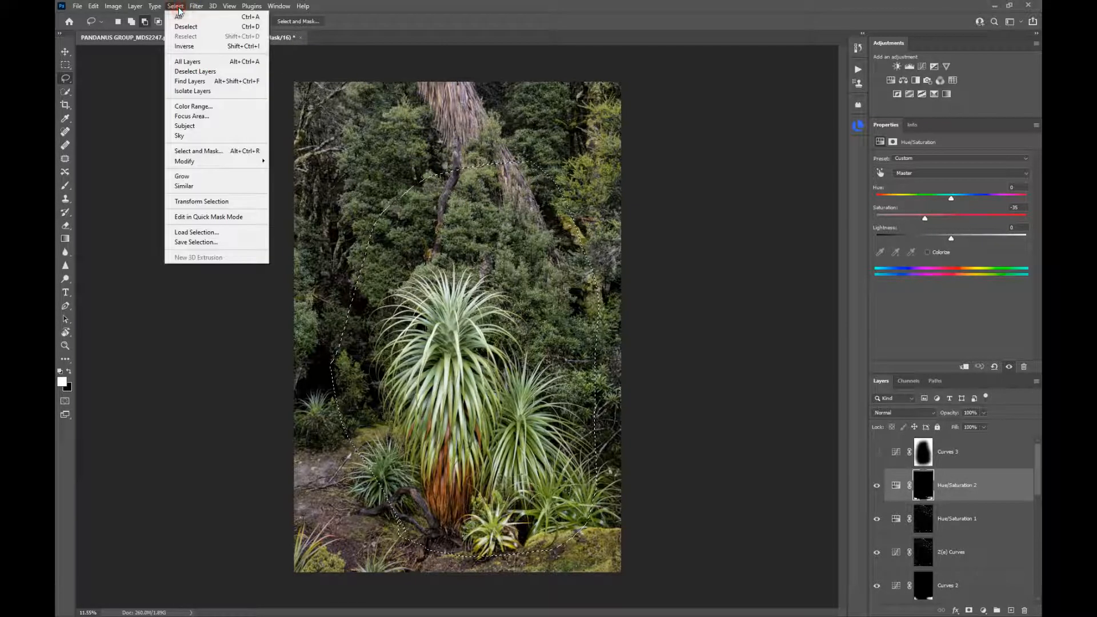
{"action": "mouse_move", "coordinate": [194, 161]}
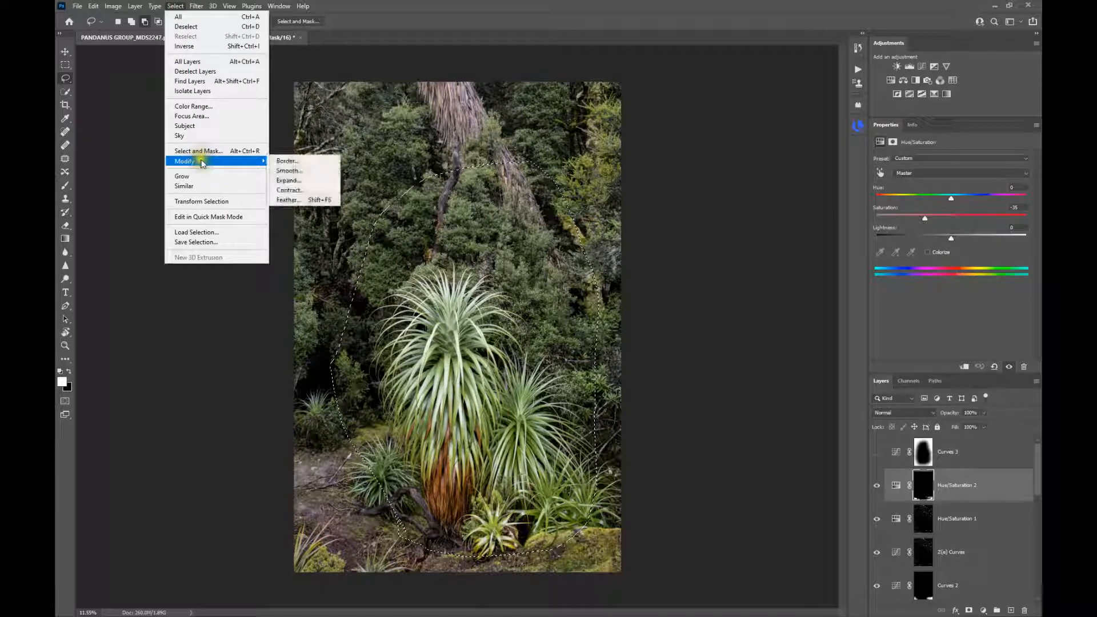
{"action": "left_click", "coordinate": [292, 201]}
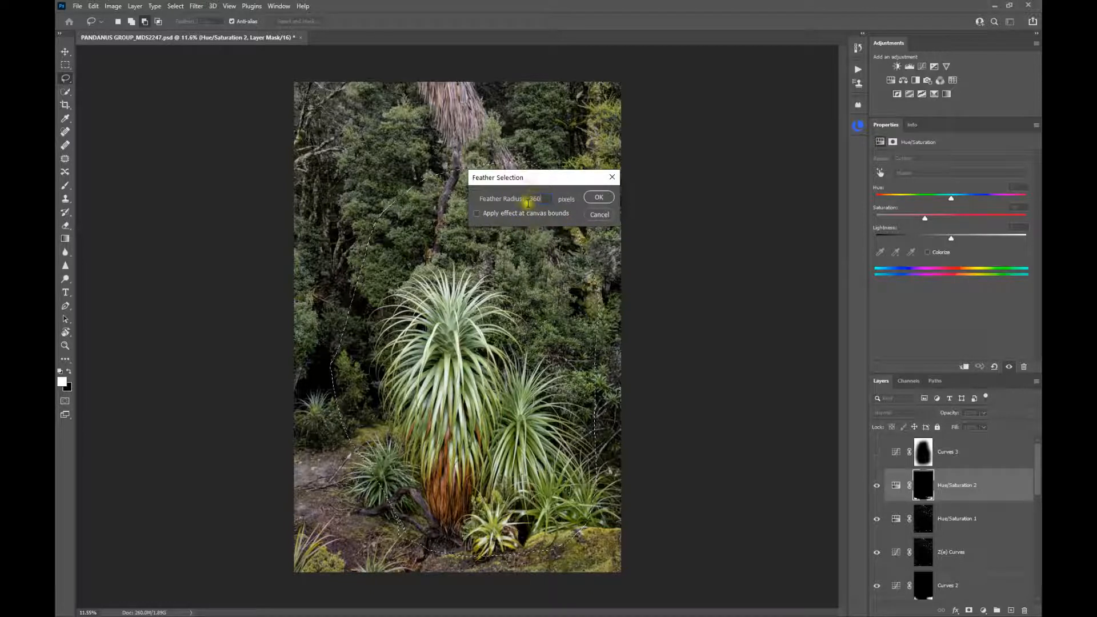
{"action": "left_click", "coordinate": [598, 198]}
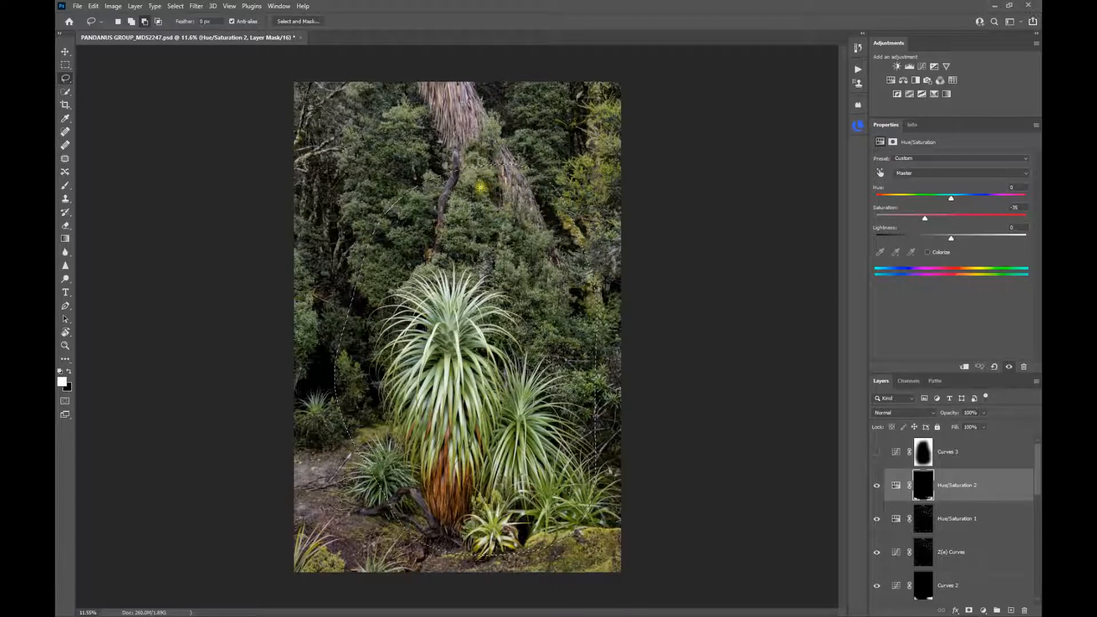
{"action": "left_click", "coordinate": [176, 6]}
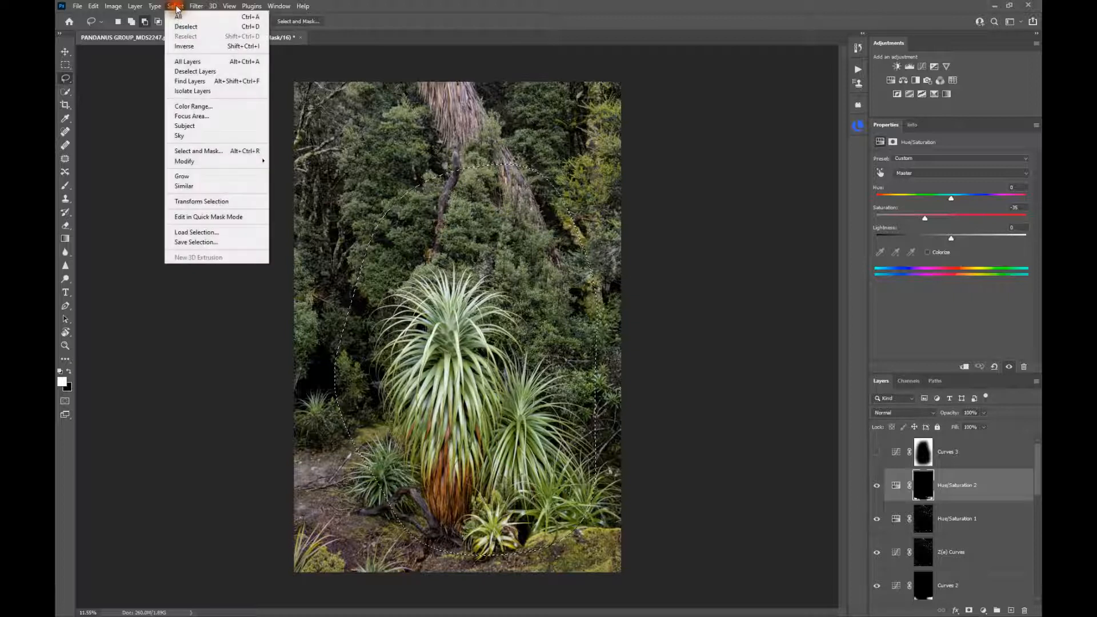
{"action": "left_click", "coordinate": [184, 46]}
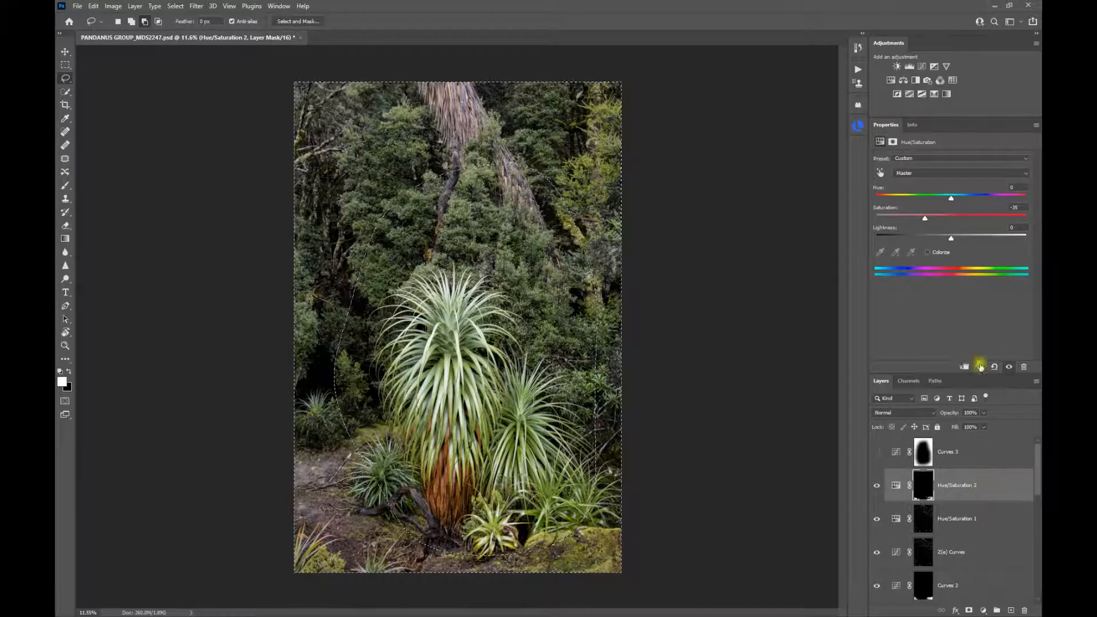
Add a Curves adjustment above Curves 3 from the selection, lowering the white point output to 241 and mapping midtone input 132 to output 100.
{"action": "left_click", "coordinate": [1007, 452]}
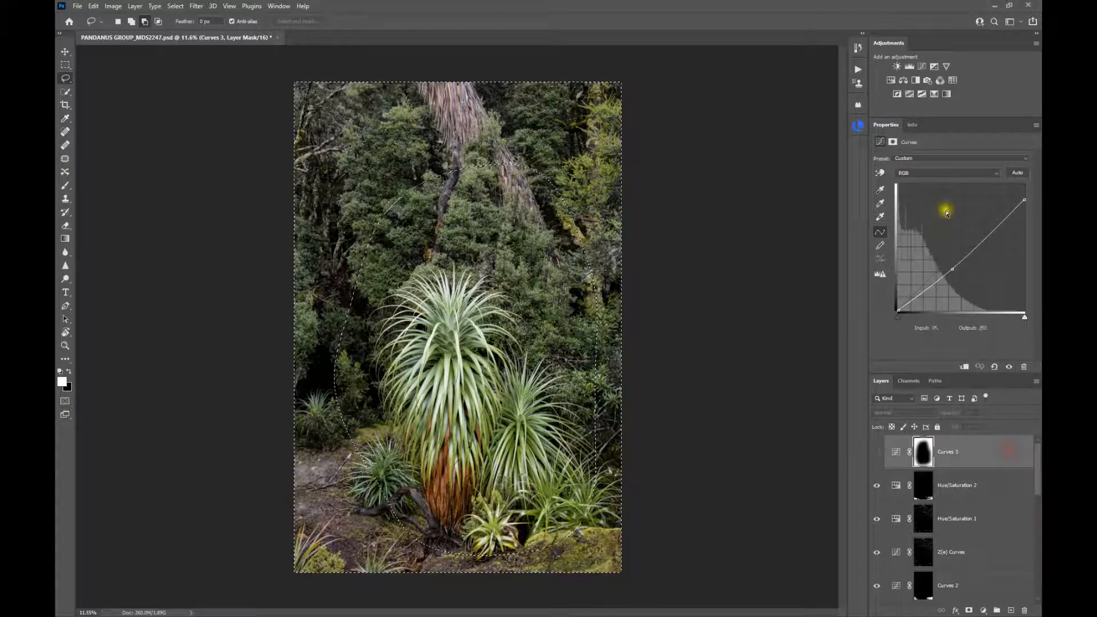
{"action": "left_click", "coordinate": [922, 66]}
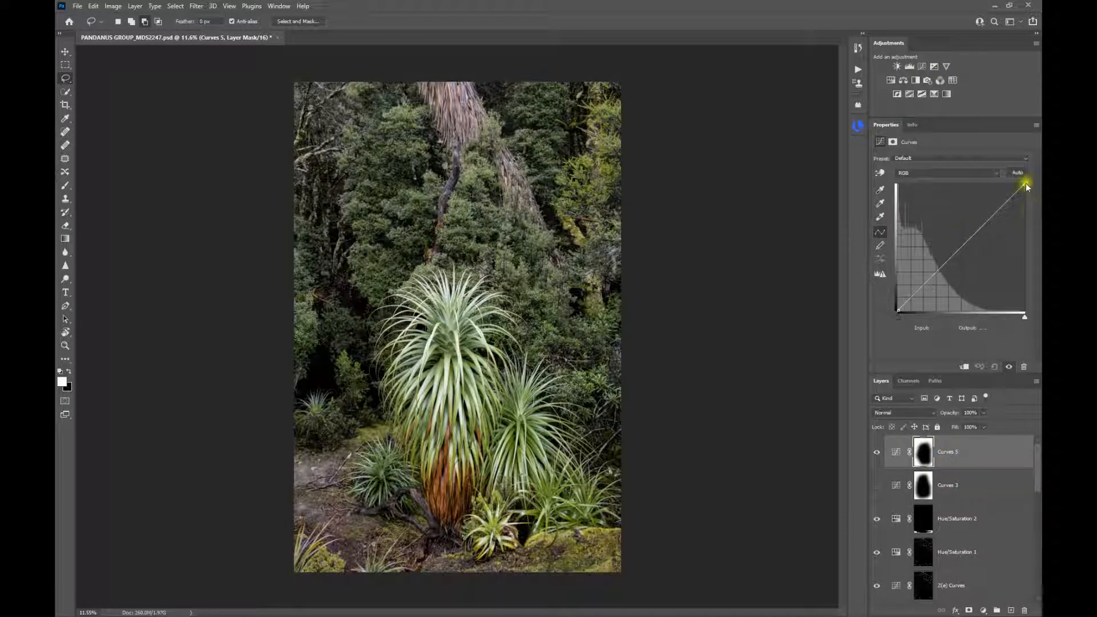
{"action": "left_click_drag", "start_coordinate": [1027, 186], "coordinate": [1029, 193]}
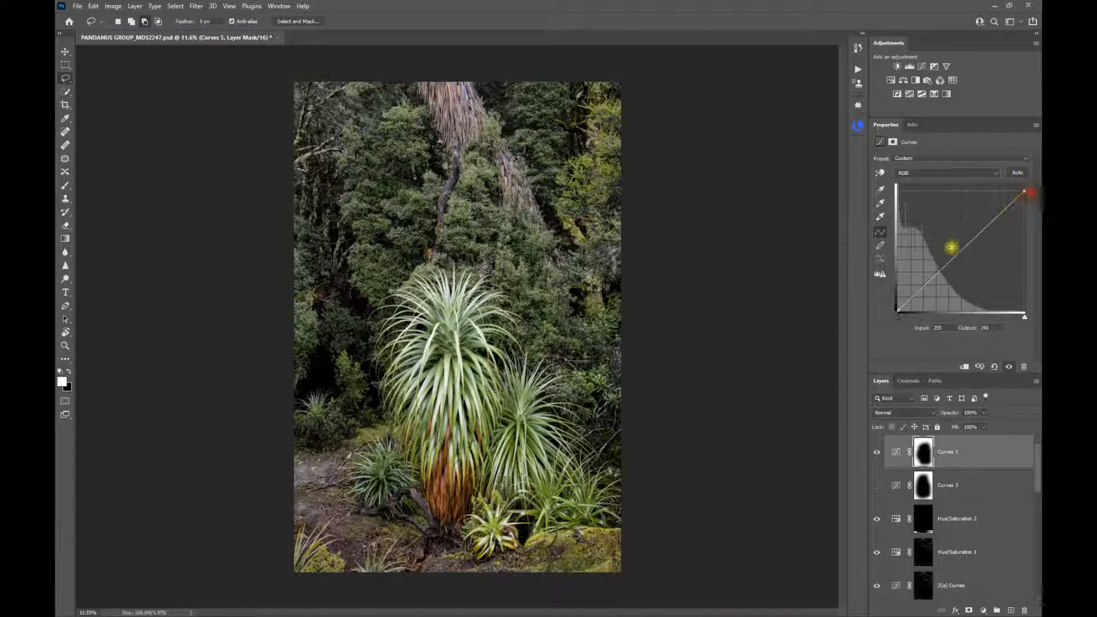
{"action": "mouse_move", "coordinate": [963, 251]}
{"action": "left_mouse_down"}
{"action": "mouse_move", "coordinate": [976, 267]}
{"action": "mouse_move", "coordinate": [963, 261]}
{"action": "left_mouse_up"}
Check the new Curves layer's effect, set its white point output to 244 and reduce the layer opacity to 90%.
{"action": "left_click", "coordinate": [878, 452]}
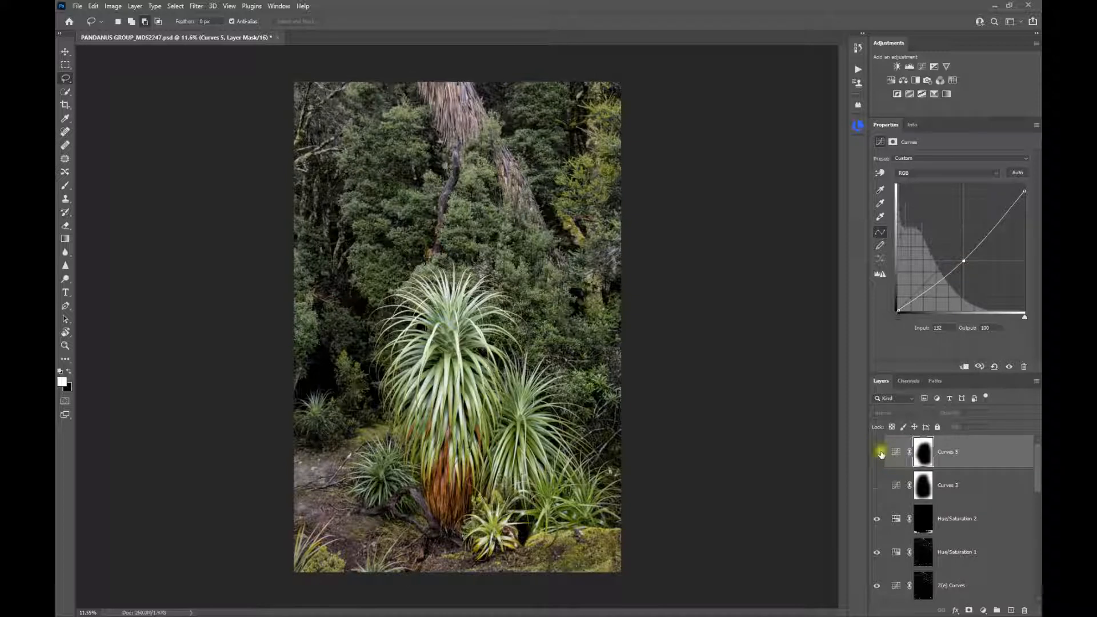
{"action": "left_click", "coordinate": [878, 452]}
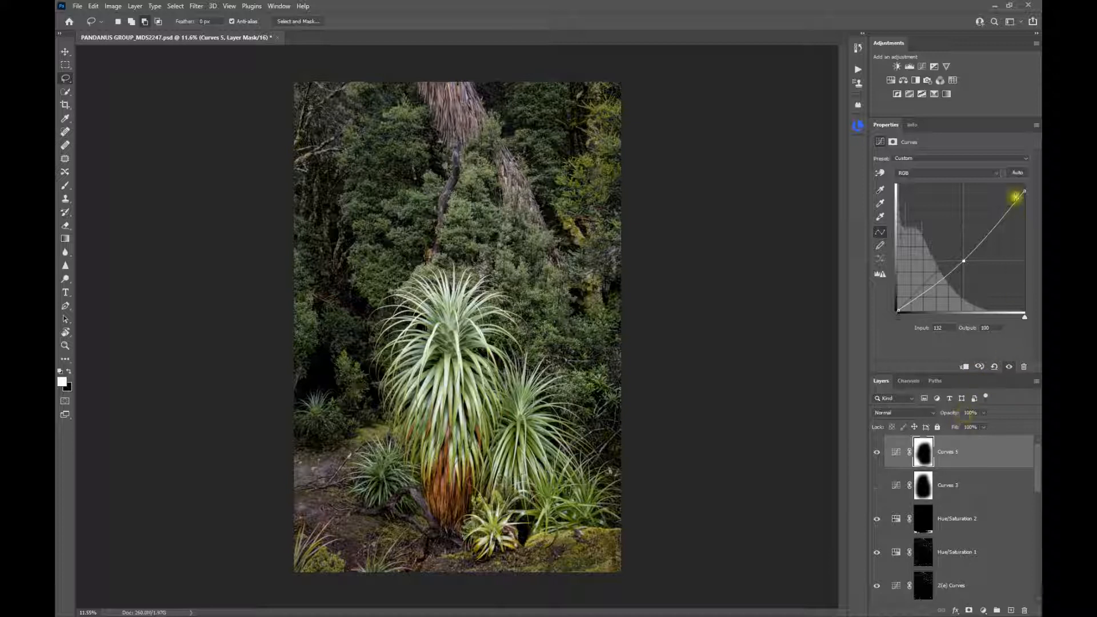
{"action": "left_click", "coordinate": [1024, 190]}
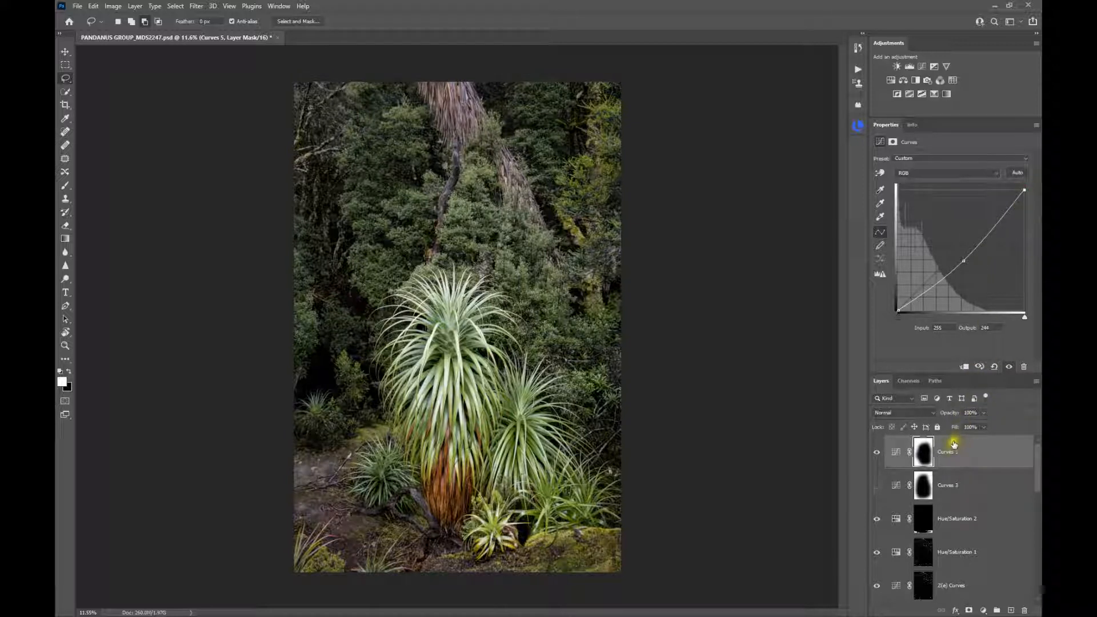
{"action": "left_click_drag", "start_coordinate": [954, 412], "coordinate": [950, 414]}
Compare the image with the new Curves 5 layer hidden and shown, and inspect the plants close up and in the wider view.
{"action": "left_click", "coordinate": [877, 452]}
{"action": "left_click", "coordinate": [877, 453]}
{"action": "scroll", "coordinate": [480, 475], "scroll_direction": "up", "scroll_amount": 3}
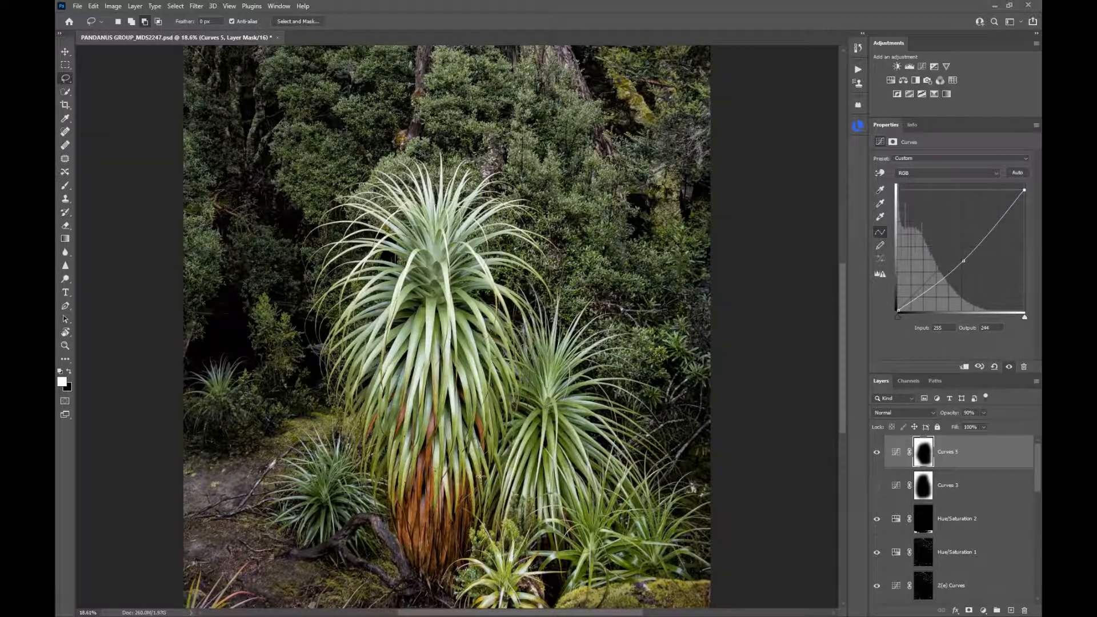
{"action": "scroll", "coordinate": [568, 420], "scroll_direction": "down", "scroll_amount": 2}
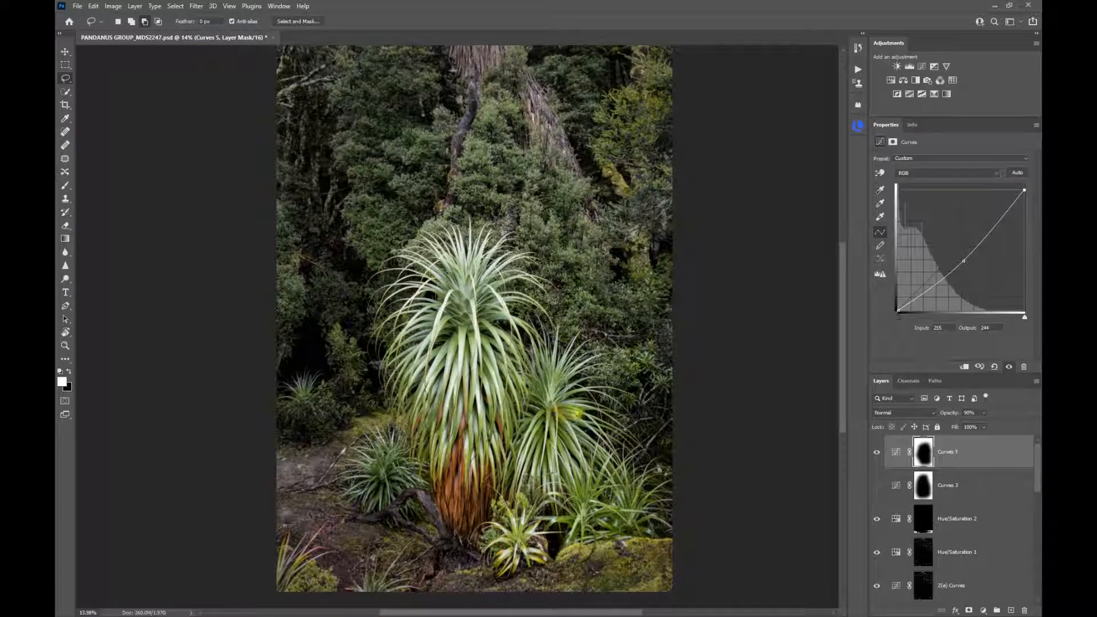